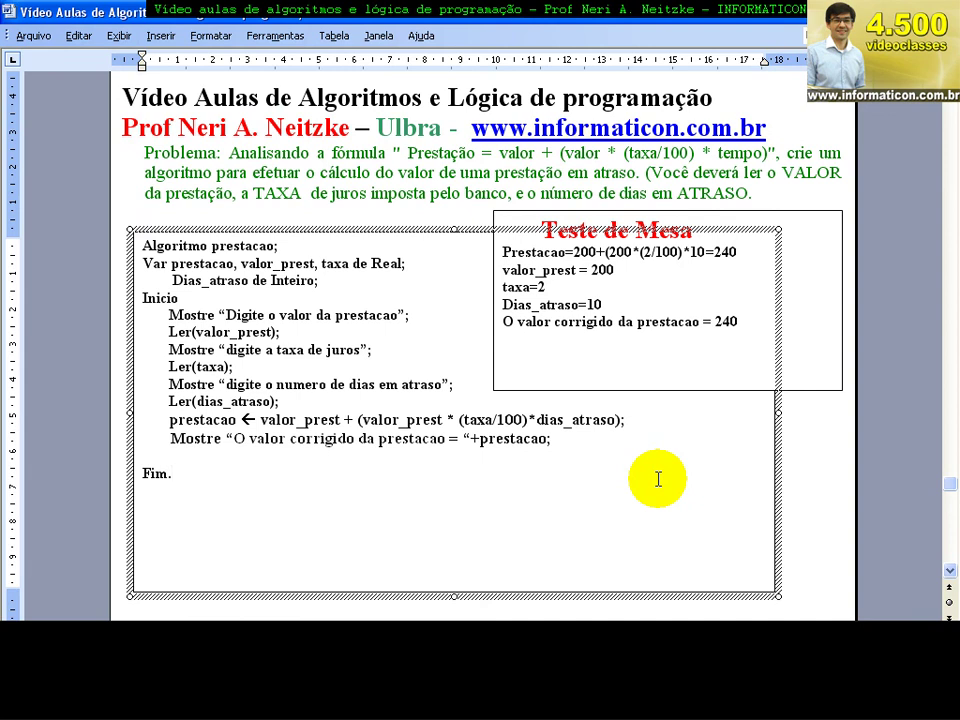
Open the Start menu and expand Programs > Microsoft Office.
{"action": "mouse_move", "coordinate": [948, 488]}
{"action": "left_mouse_down"}
{"action": "mouse_move", "coordinate": [950, 96]}
{"action": "mouse_move", "coordinate": [950, 497]}
{"action": "left_mouse_up"}
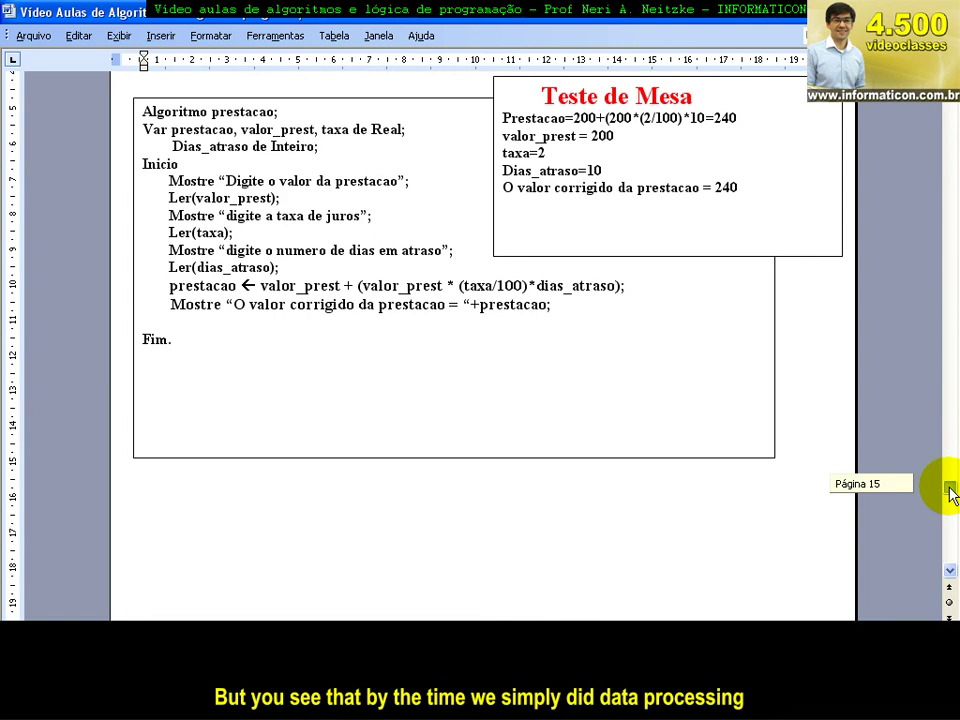
{"action": "key", "text": "super"}
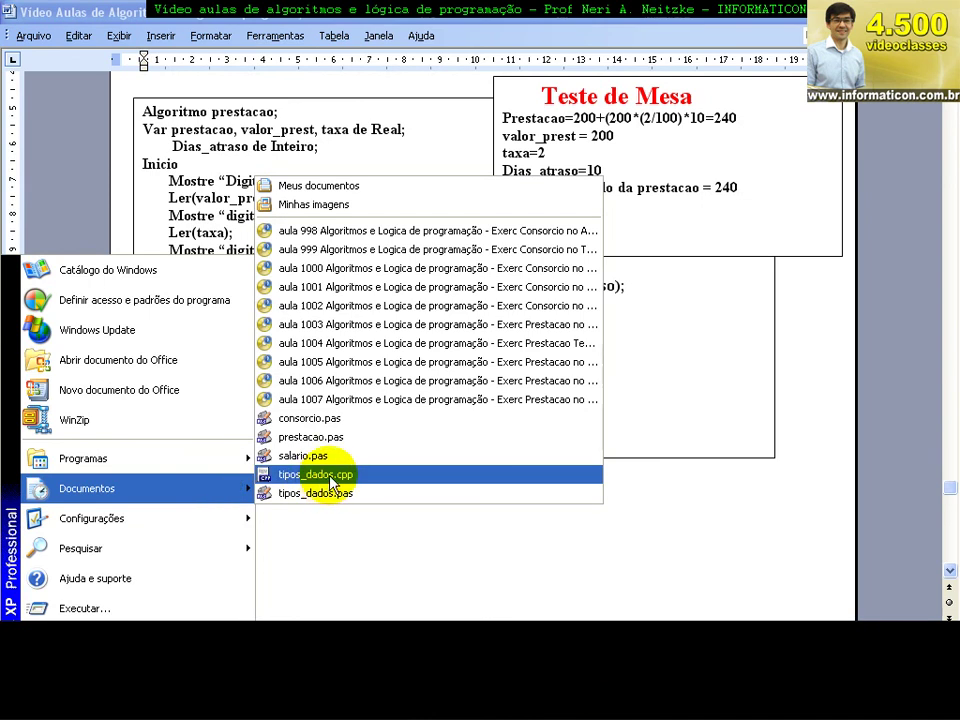
{"action": "mouse_move", "coordinate": [140, 458]}
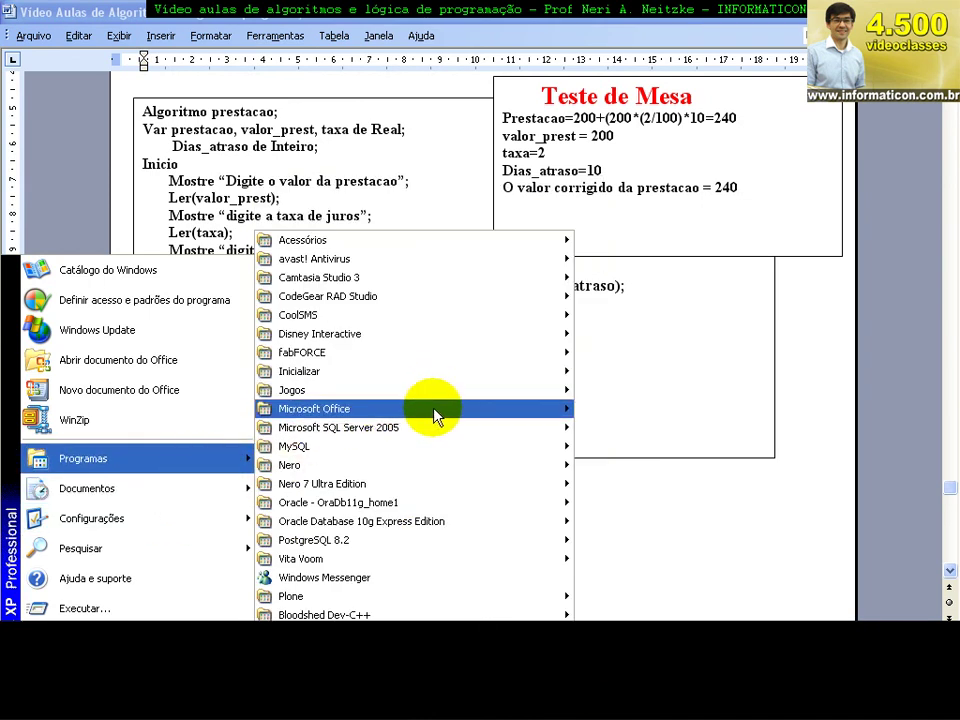
Launch PowerPoint 2003, open the Algoritmos presentation at slide 7, then return to Word.
{"action": "mouse_move", "coordinate": [314, 408]}
{"action": "left_click", "coordinate": [665, 427]}
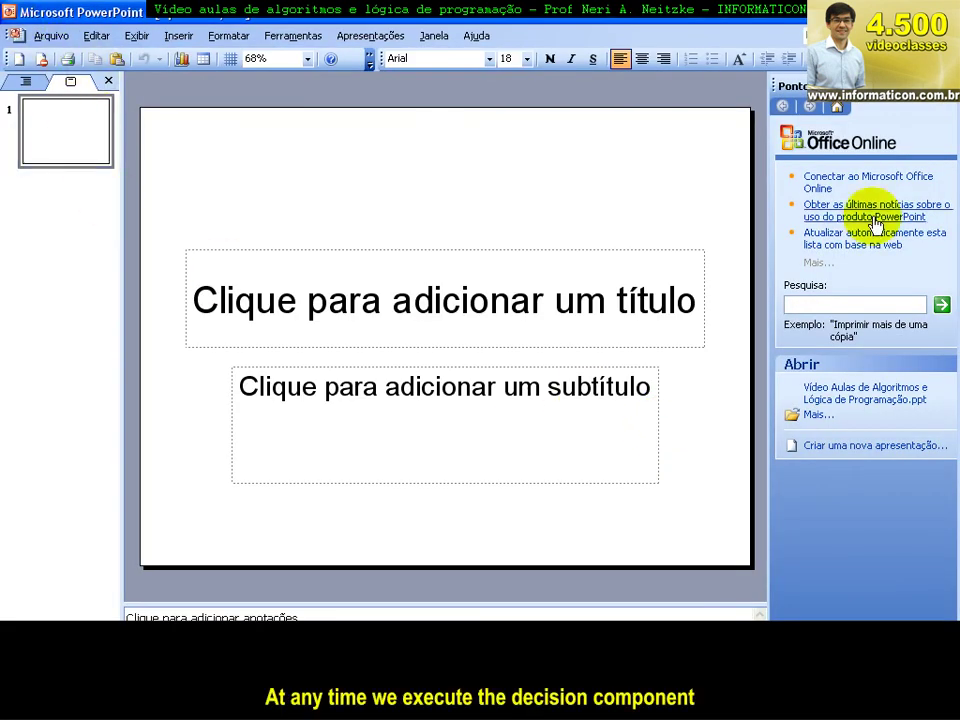
{"action": "left_click", "coordinate": [828, 399]}
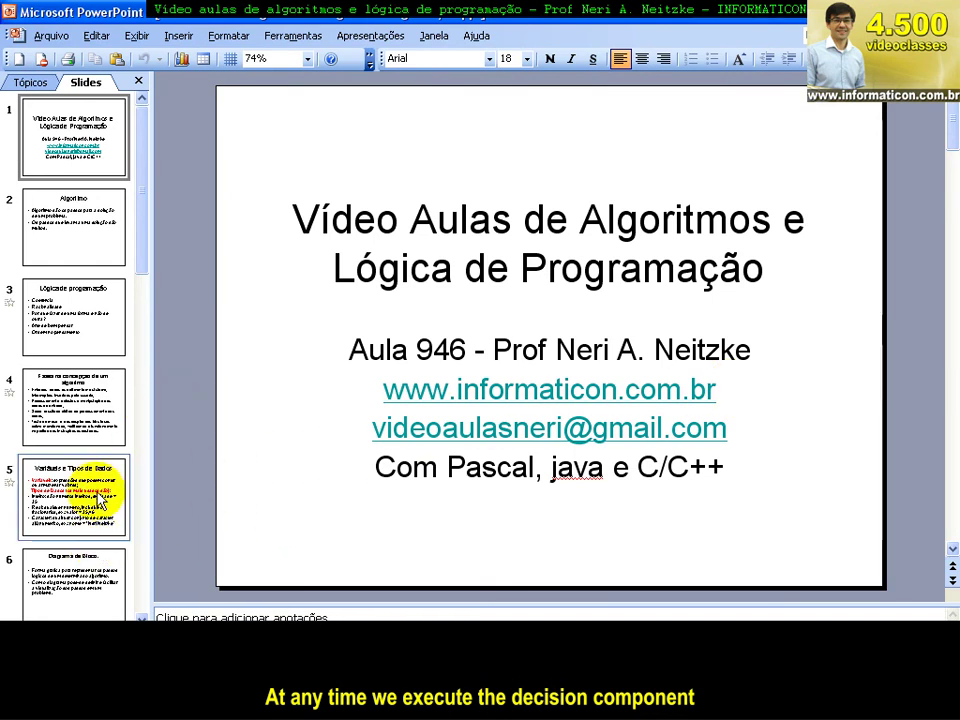
{"action": "scroll", "coordinate": [75, 400], "scroll_direction": "down", "scroll_amount": 3}
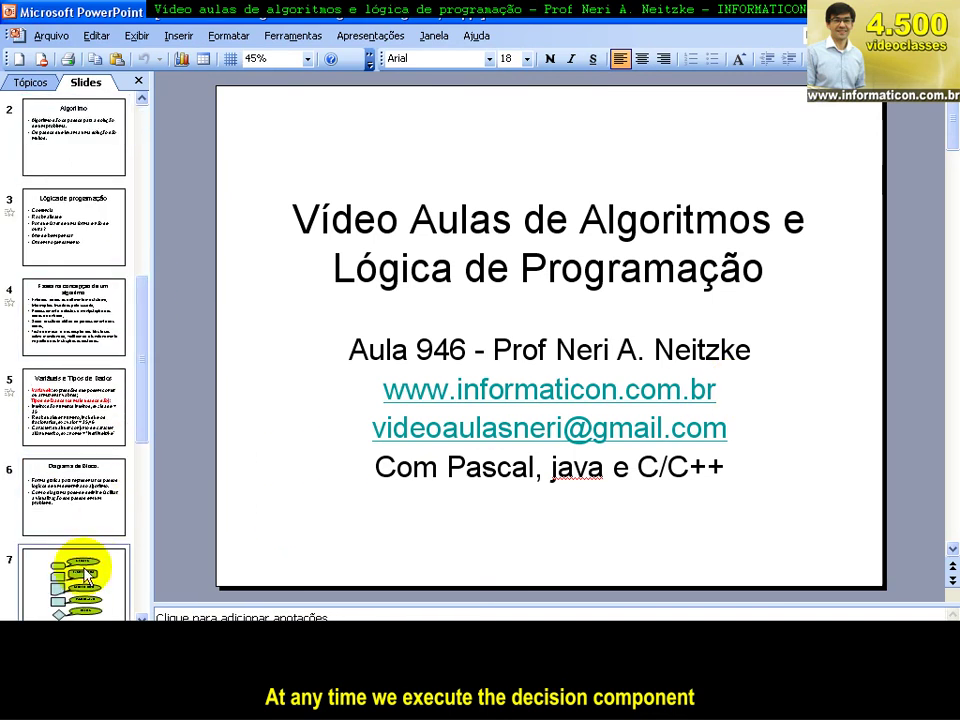
{"action": "left_click", "coordinate": [80, 585]}
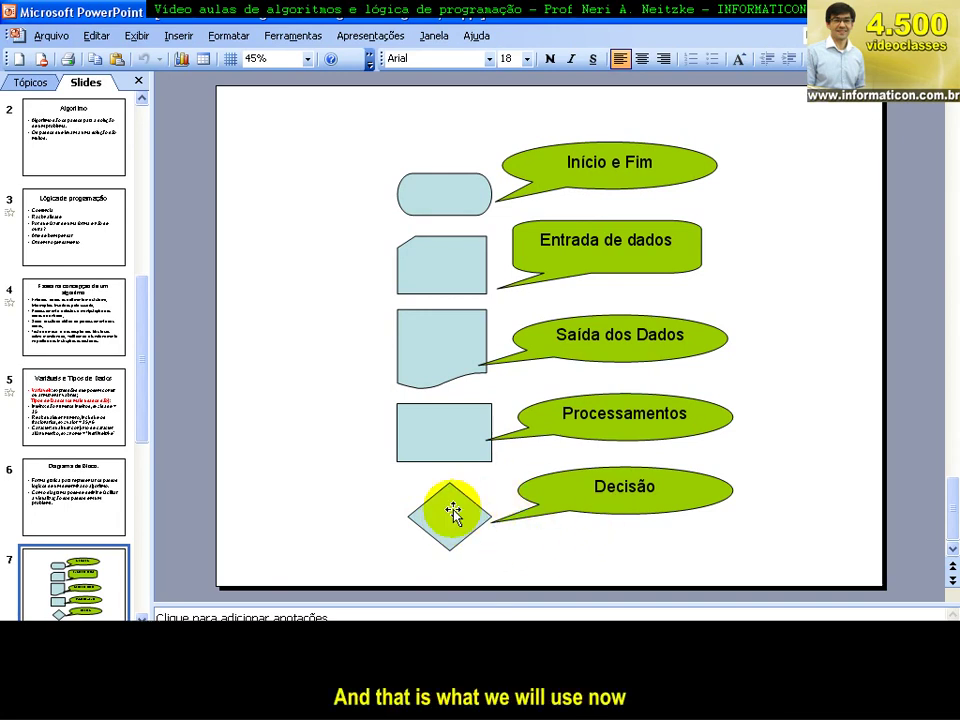
{"action": "key", "text": "alt+Tab"}
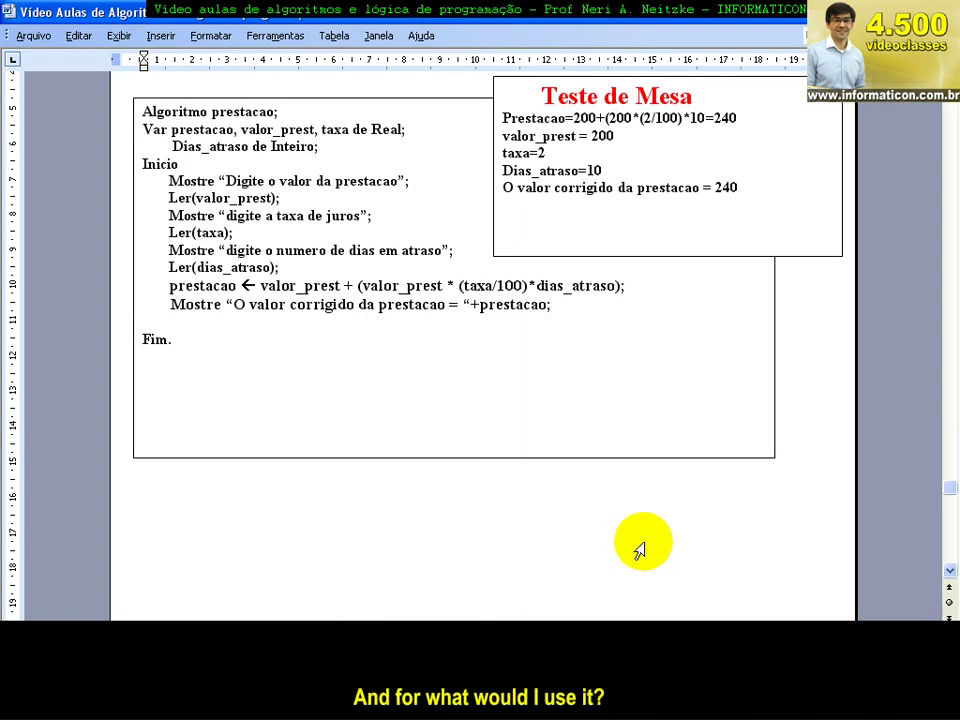
Scroll Word up to page 6's A and B swap problem, then switch to PowerPoint.
{"action": "scroll", "coordinate": [948, 205], "scroll_direction": "up", "scroll_amount": 1}
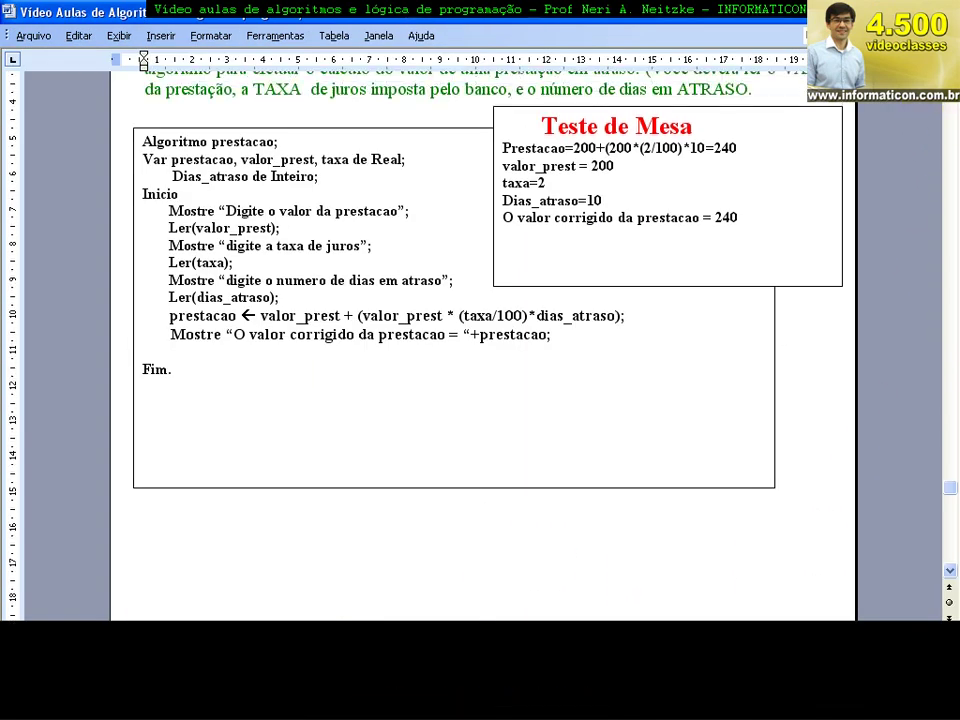
{"action": "scroll", "coordinate": [950, 198], "scroll_direction": "up", "scroll_amount": 1}
{"action": "left_click_drag", "start_coordinate": [949, 487], "coordinate": [950, 254]}
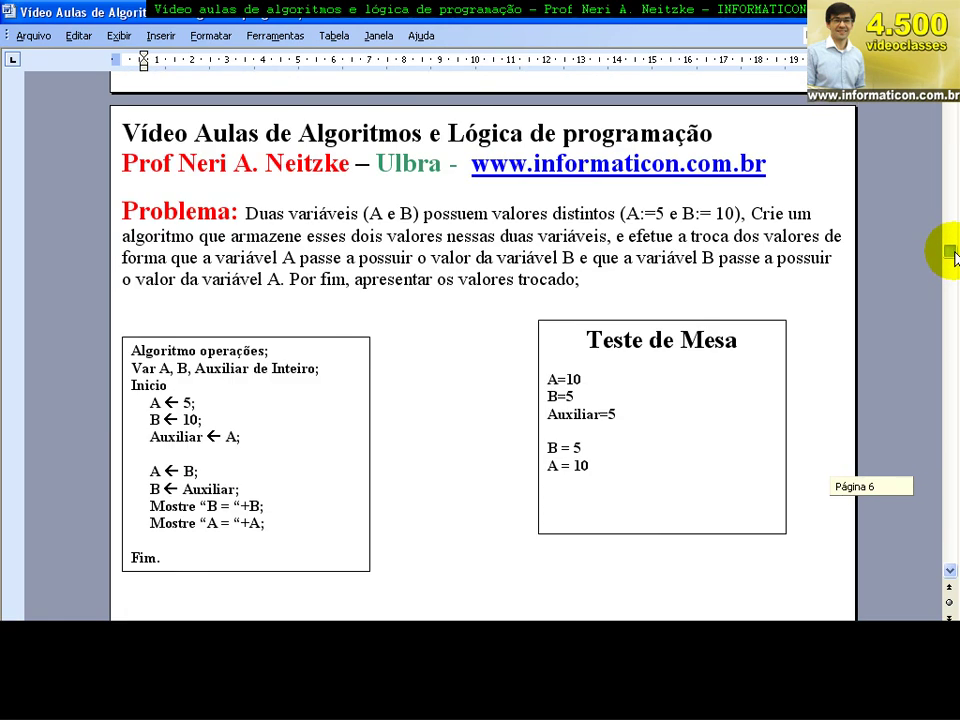
{"action": "mouse_move", "coordinate": [950, 254]}
{"action": "left_mouse_down"}
{"action": "mouse_move", "coordinate": [950, 275]}
{"action": "mouse_move", "coordinate": [953, 255]}
{"action": "left_mouse_up"}
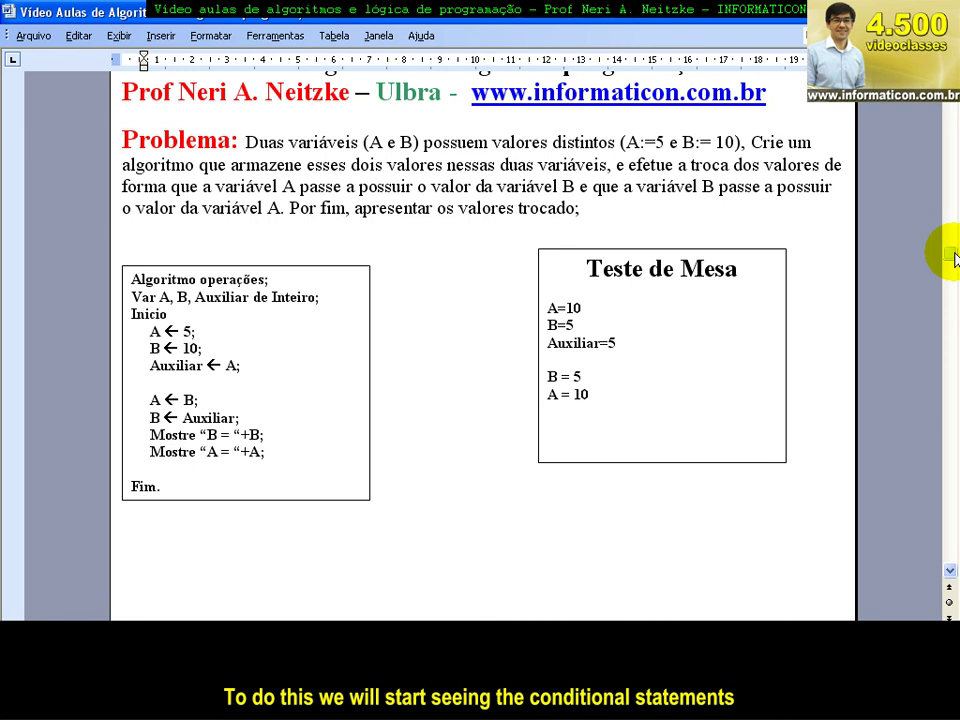
{"action": "key", "text": "alt+Tab"}
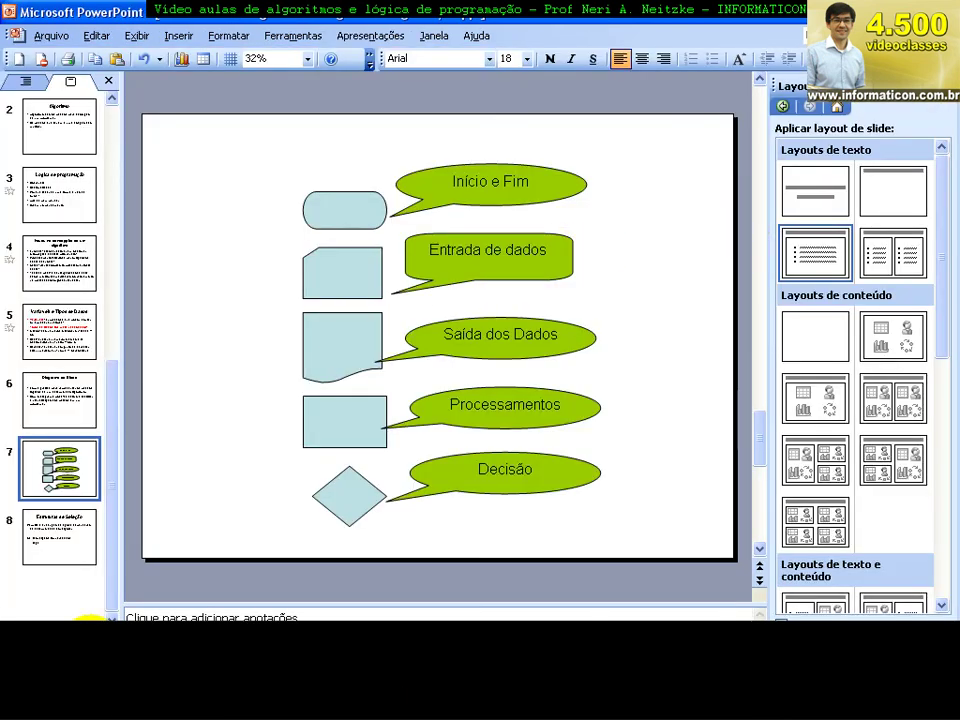
Run the slide show from slide 7 and advance to the Estruturas de Seleção slide.
{"action": "left_click", "coordinate": [25, 615]}
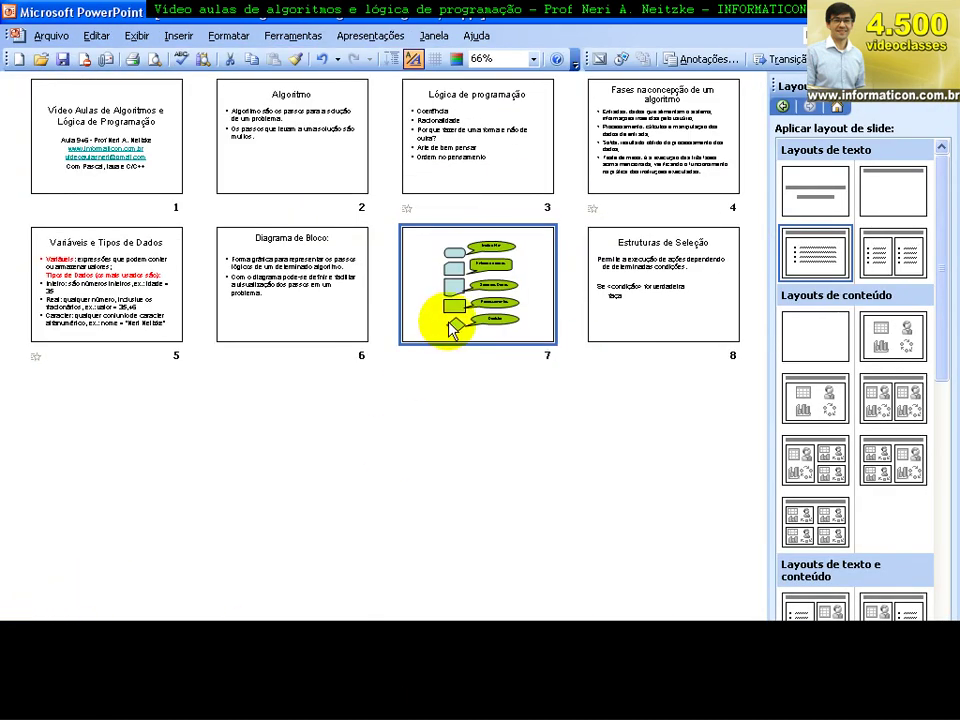
{"action": "double_click", "coordinate": [440, 318]}
{"action": "left_click", "coordinate": [22, 612]}
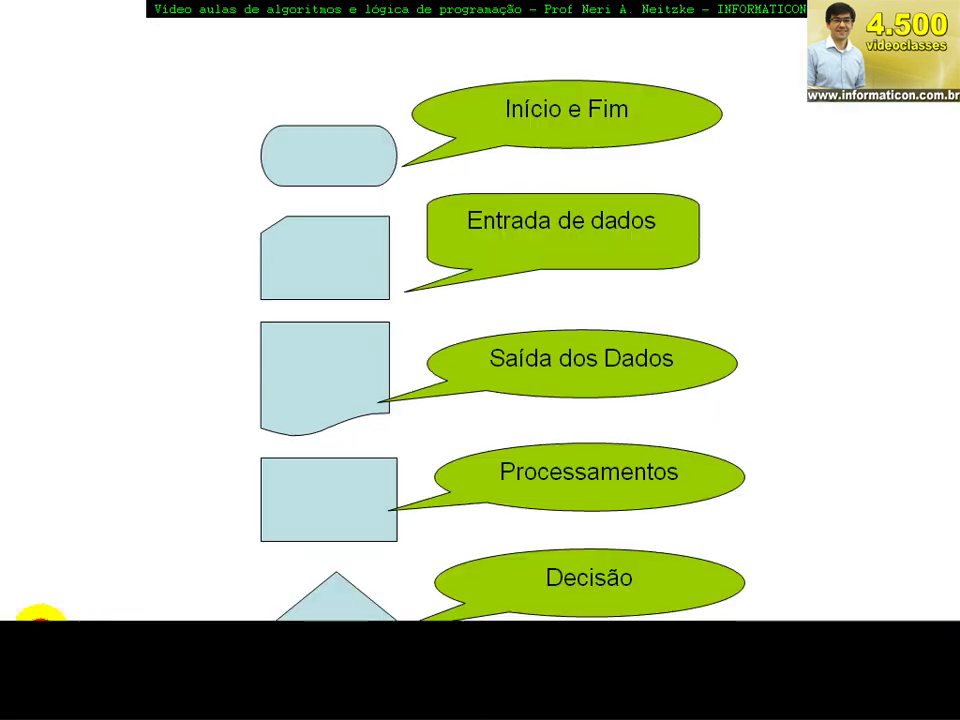
{"action": "left_click", "coordinate": [171, 608]}
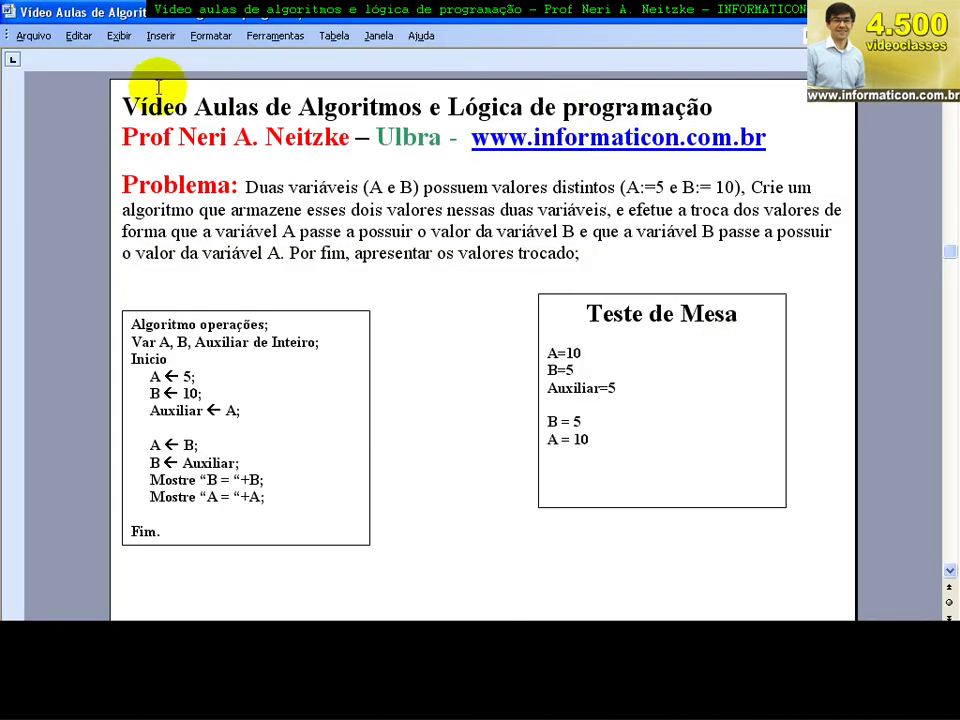
{"action": "left_click_drag", "start_coordinate": [120, 103], "coordinate": [395, 414]}
{"action": "scroll", "coordinate": [390, 520], "scroll_direction": "down", "scroll_amount": 1}
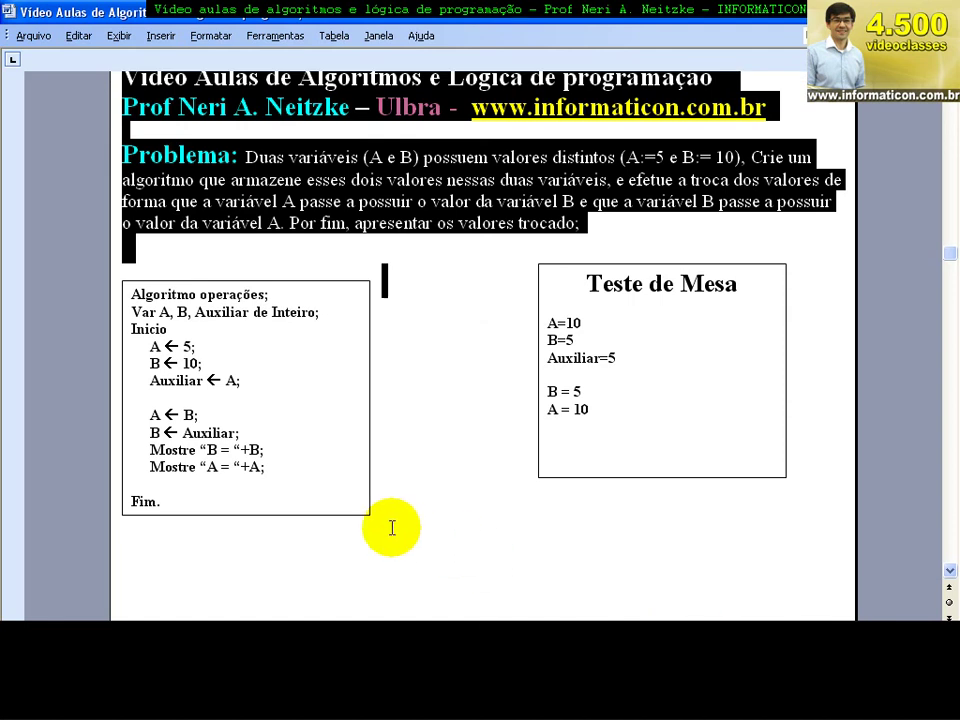
{"action": "scroll", "coordinate": [400, 560], "scroll_direction": "down", "scroll_amount": 1}
{"action": "left_click_drag", "start_coordinate": [366, 535], "coordinate": [430, 566]}
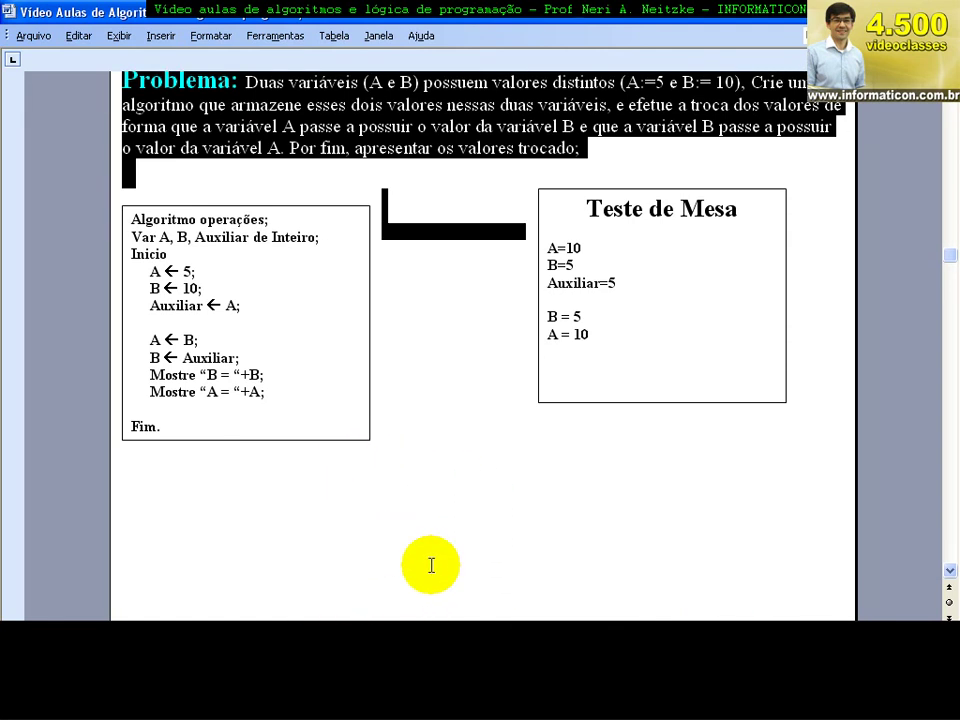
{"action": "mouse_move", "coordinate": [949, 256]}
{"action": "left_mouse_down"}
{"action": "mouse_move", "coordinate": [948, 535]}
{"action": "mouse_move", "coordinate": [957, 523]}
{"action": "mouse_move", "coordinate": [949, 503]}
{"action": "left_mouse_up"}
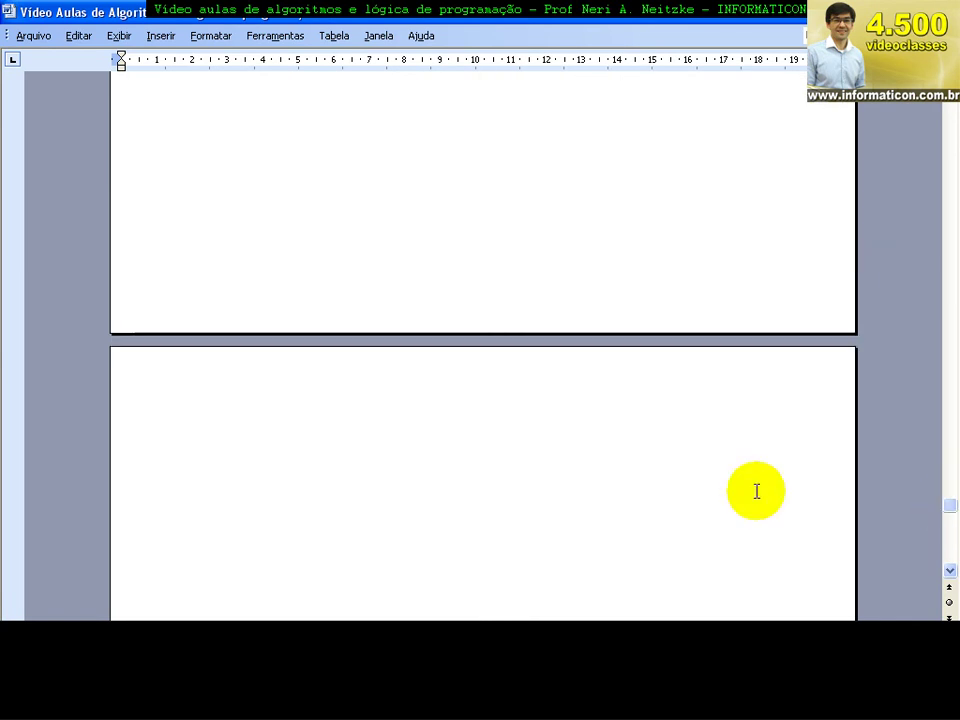
{"action": "left_click", "coordinate": [205, 387]}
{"action": "scroll", "coordinate": [290, 372], "scroll_direction": "up", "scroll_amount": 4}
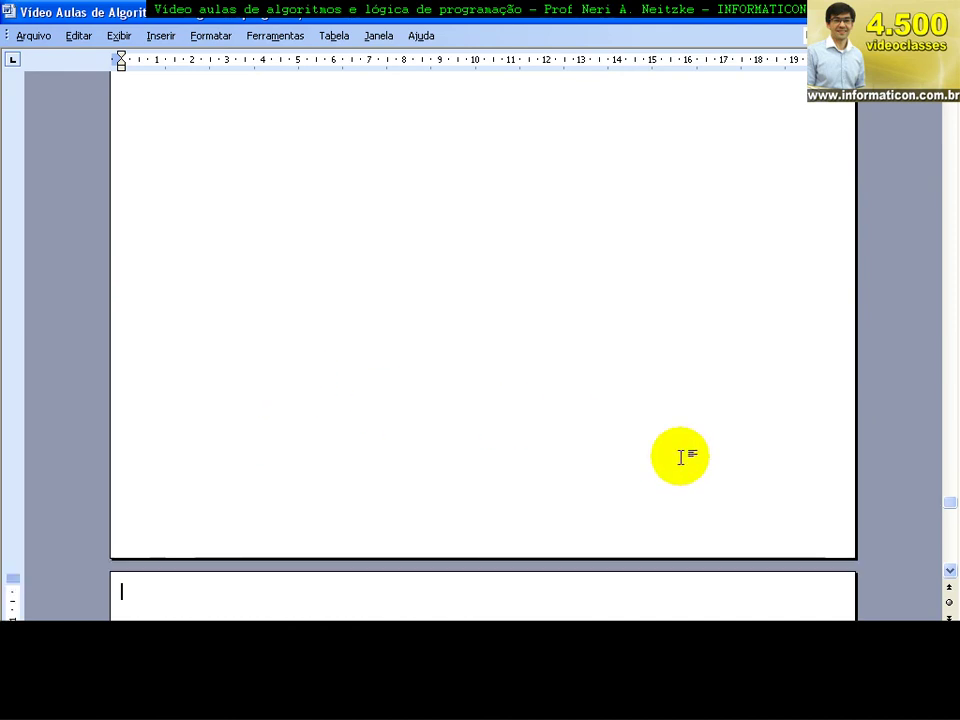
{"action": "scroll", "coordinate": [600, 445], "scroll_direction": "up", "scroll_amount": 5}
{"action": "scroll", "coordinate": [506, 436], "scroll_direction": "up", "scroll_amount": 4}
{"action": "scroll", "coordinate": [506, 436], "scroll_direction": "up", "scroll_amount": 3}
{"action": "scroll", "coordinate": [506, 436], "scroll_direction": "up", "scroll_amount": 2}
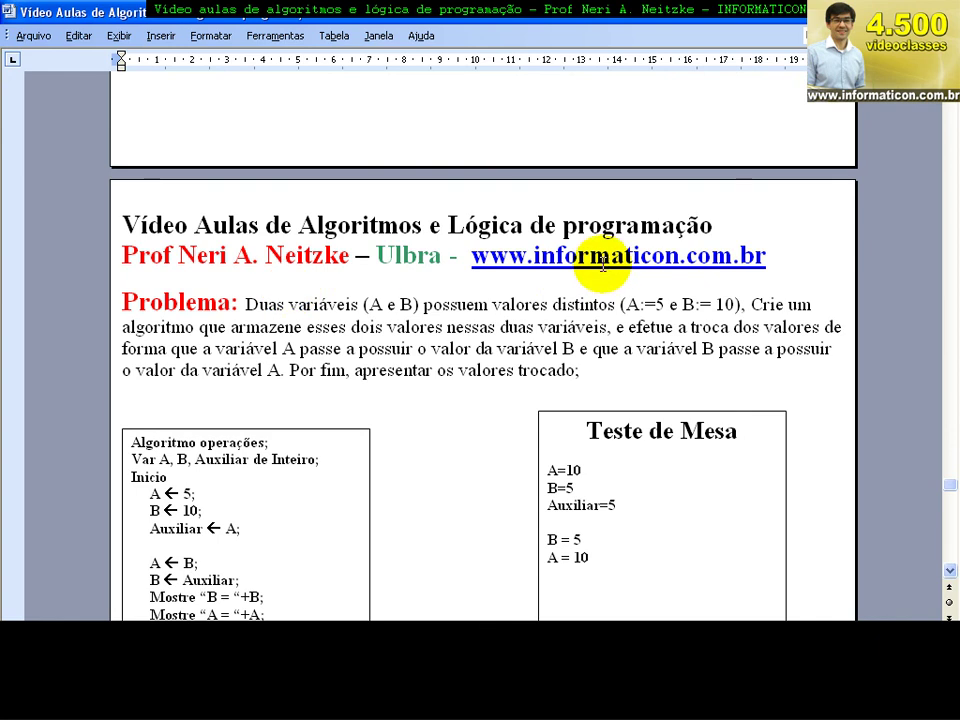
{"action": "left_click", "coordinate": [326, 306]}
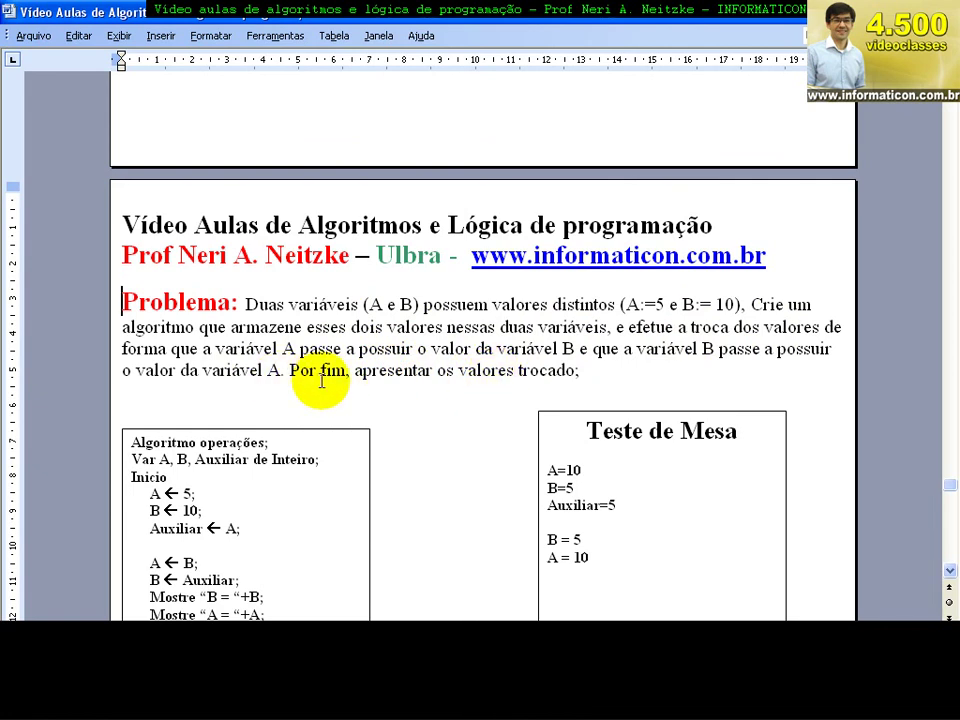
{"action": "scroll", "coordinate": [473, 467], "scroll_direction": "down", "scroll_amount": 1}
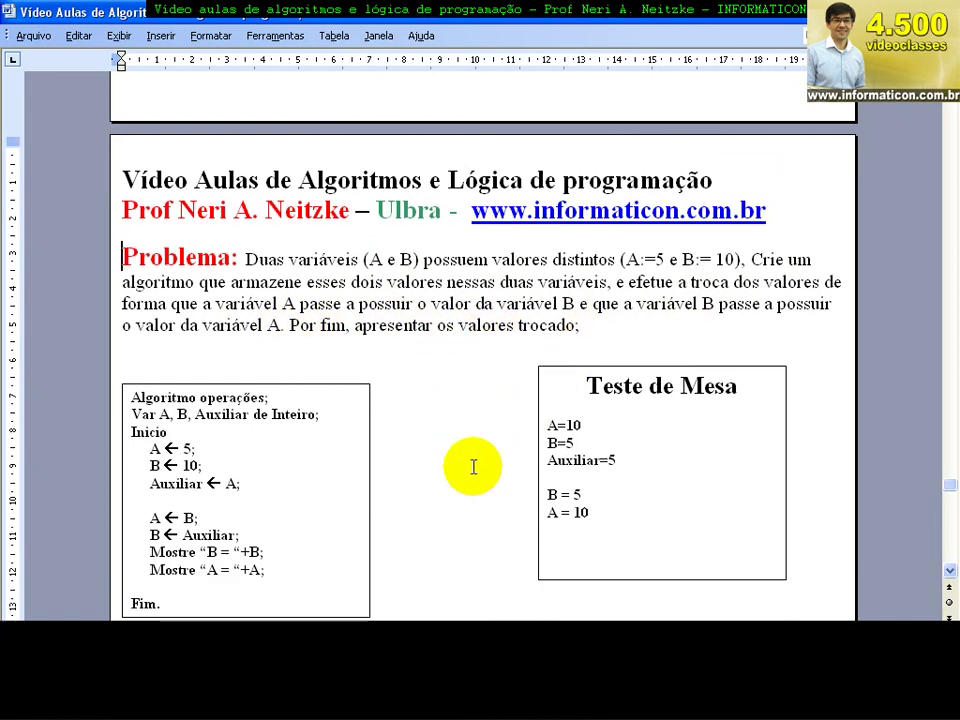
Empty the Teste de Mesa and strip the algorithm down to 'Algoritmo;', 'Inicio' and 'Fim.'.
{"action": "left_click_drag", "start_coordinate": [610, 565], "coordinate": [511, 425]}
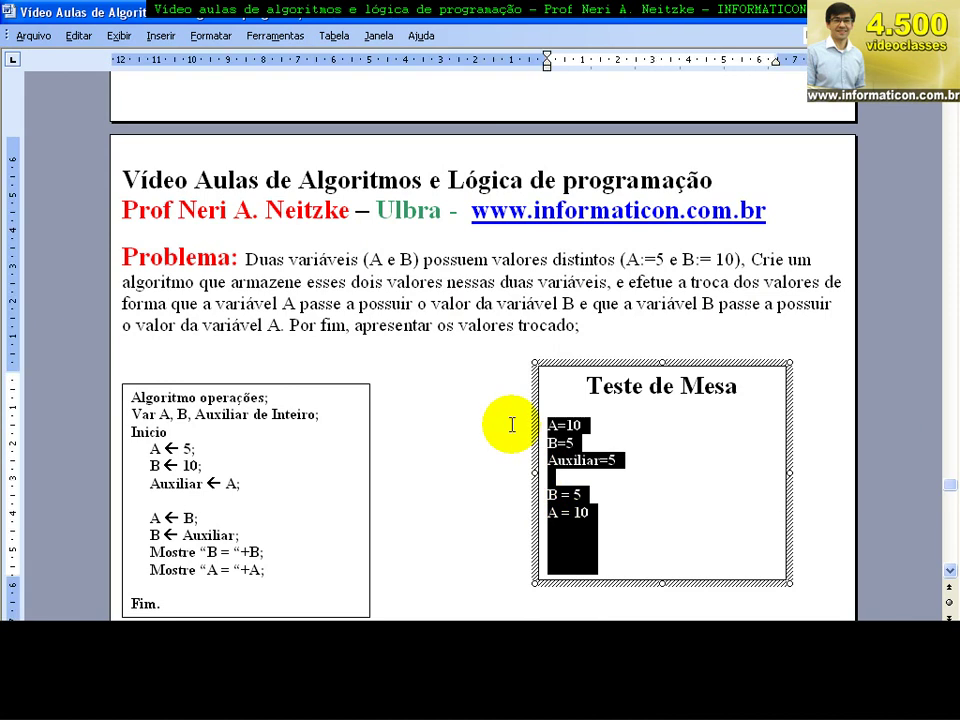
{"action": "key", "text": "Delete"}
{"action": "left_click_drag", "start_coordinate": [275, 570], "coordinate": [101, 449]}
{"action": "key", "text": "Delete"}
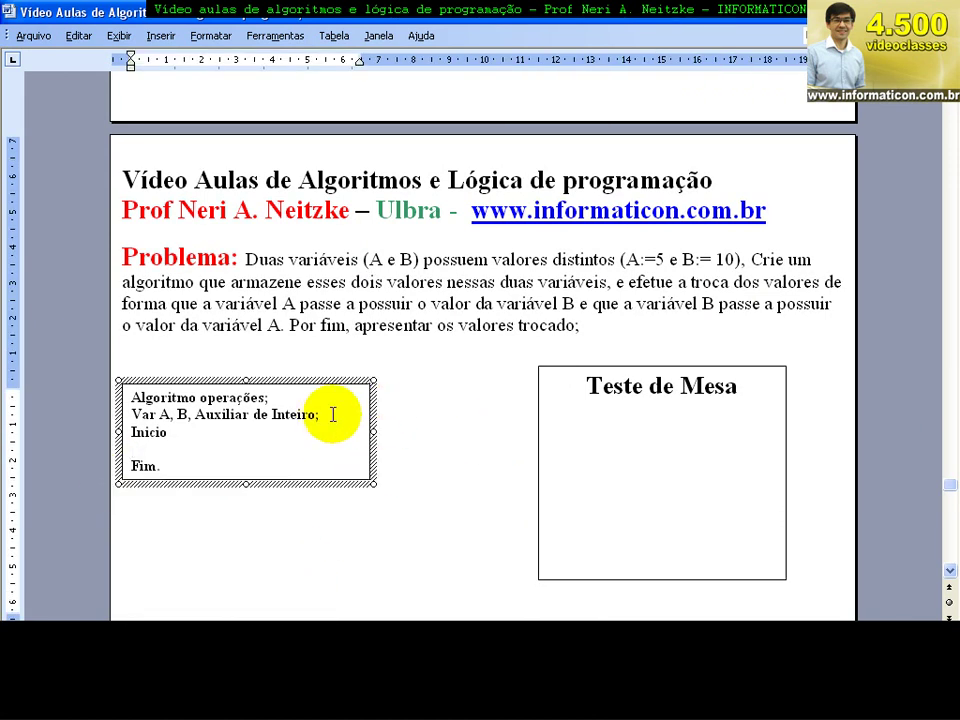
{"action": "left_click_drag", "start_coordinate": [333, 414], "coordinate": [98, 412]}
{"action": "key", "text": "Delete"}
{"action": "left_click", "coordinate": [260, 398]}
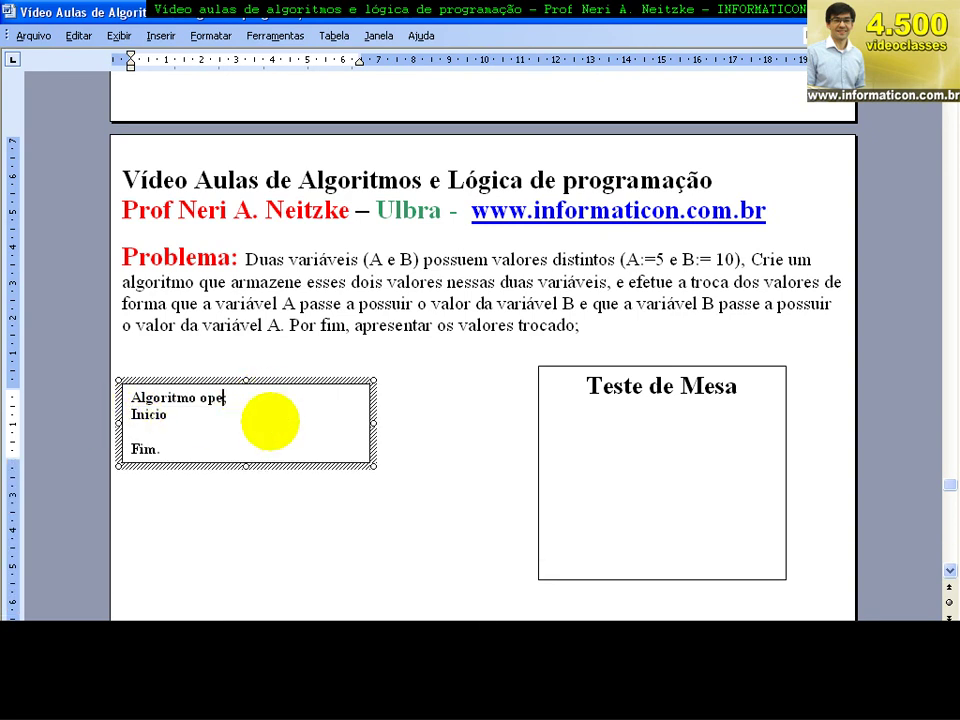
{"action": "type", "text": ";"}
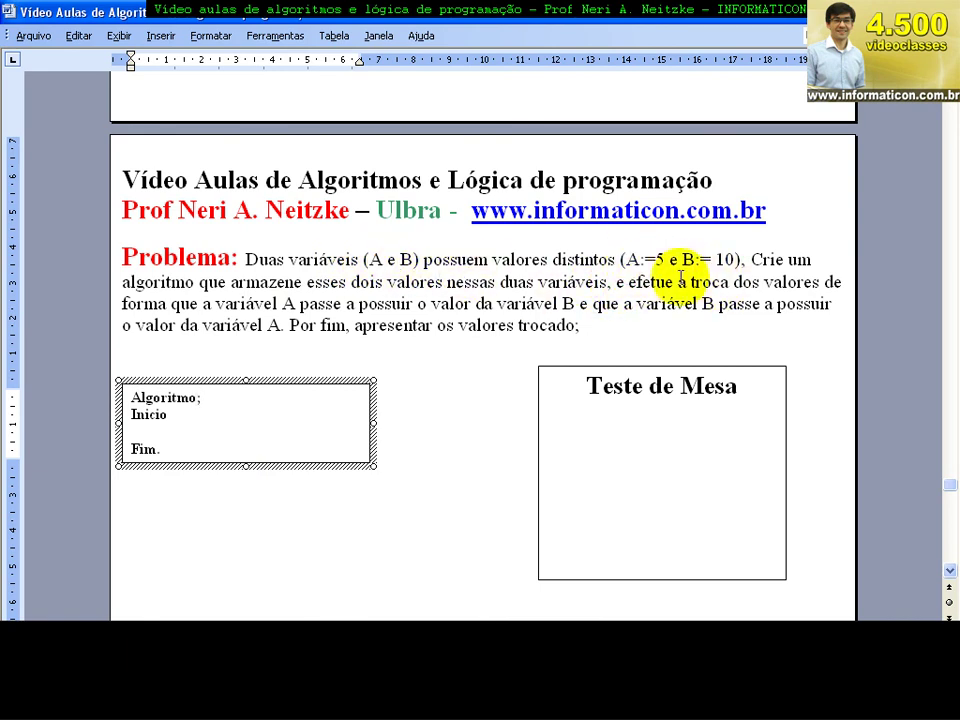
Reword the problem's start to 'Crie 2 variáveis (A e B) e leia 1 valor para cada um deles,'.
{"action": "left_click", "coordinate": [643, 260]}
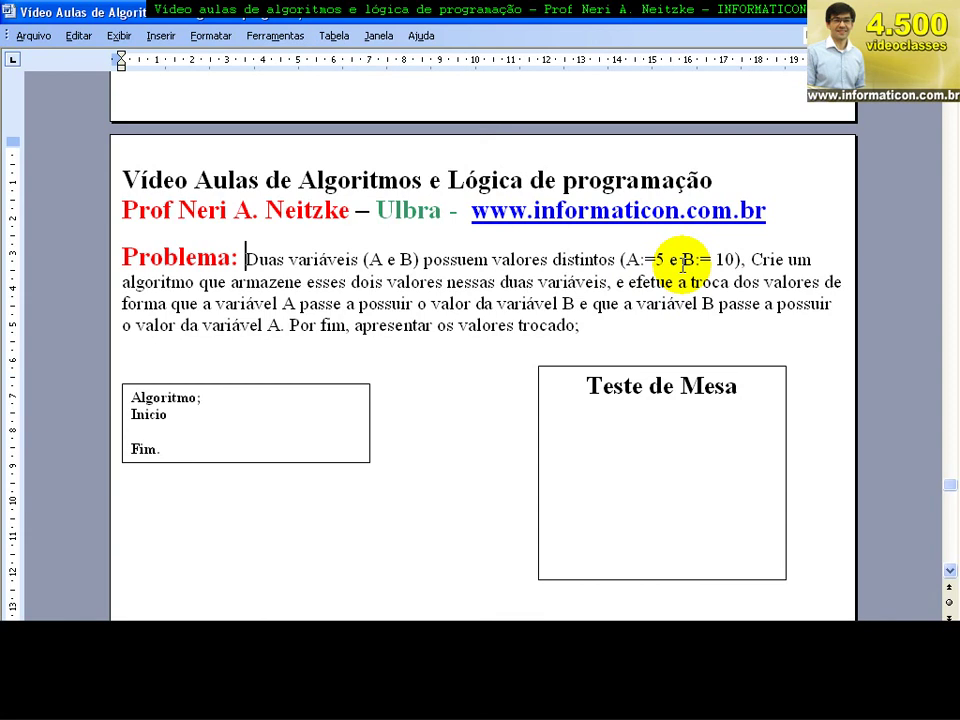
{"action": "type", "text": "Cri"}
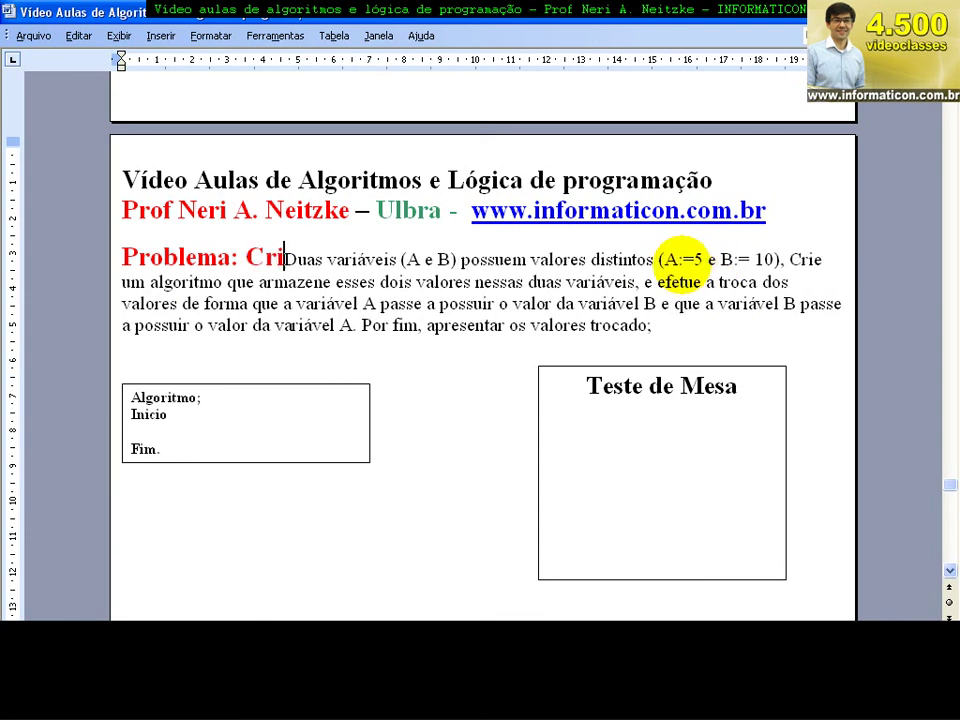
{"action": "key", "text": "BackSpace"}
{"action": "key", "text": "BackSpace"}
{"action": "key", "text": "BackSpace"}
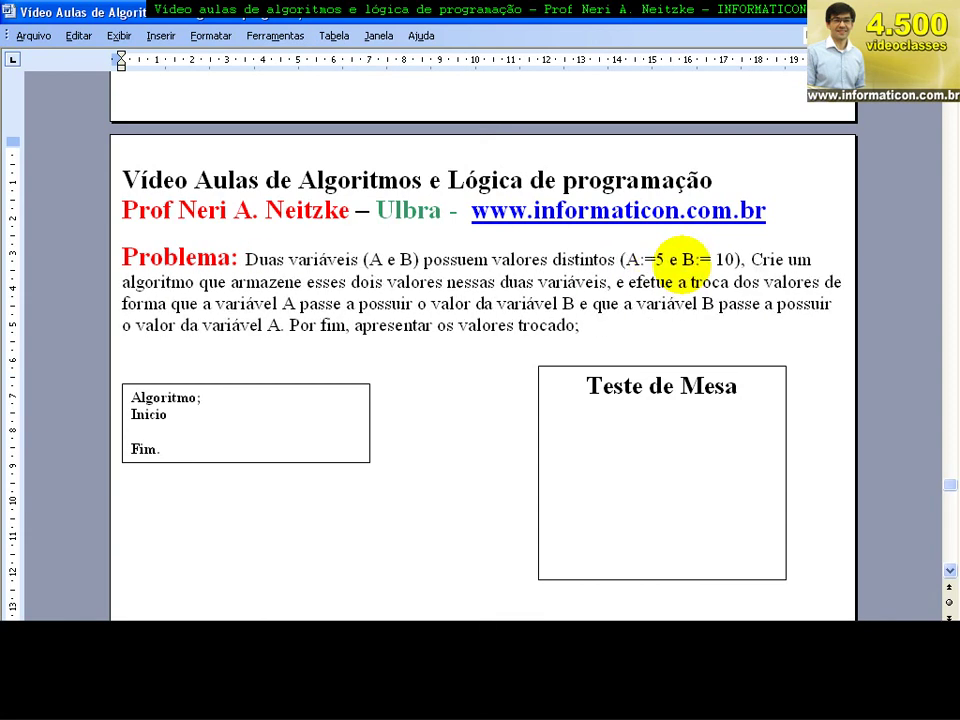
{"action": "key", "text": "Right"}
{"action": "type", "text": "Crie"}
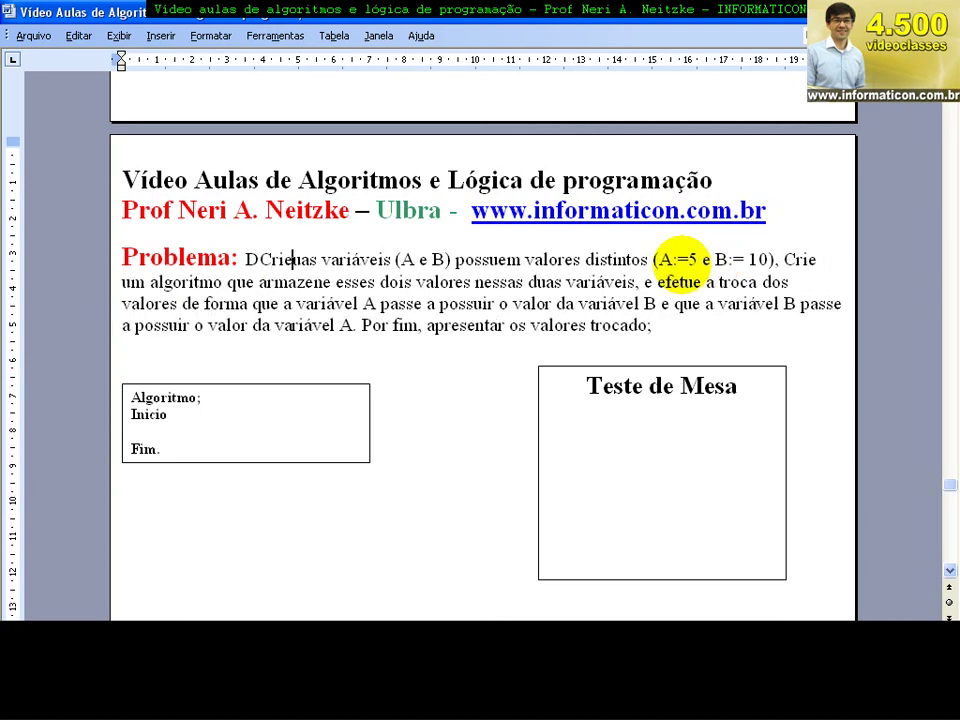
{"action": "key", "text": "Right"}
{"action": "key", "text": "Right"}
{"action": "key", "text": "Right"}
{"action": "key", "text": "Right"}
{"action": "key", "text": "Delete"}
{"action": "key", "text": "Delete"}
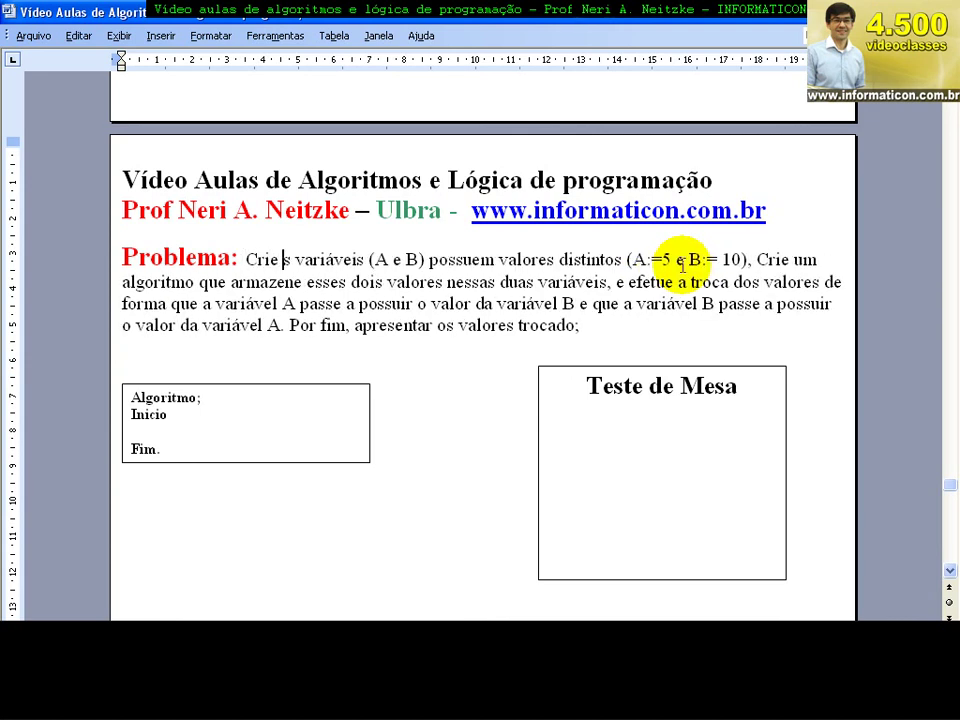
{"action": "key", "text": "Delete"}
{"action": "type", "text": "2"}
{"action": "key", "text": "ctrl+Right"}
{"action": "key", "text": "ctrl+Right"}
{"action": "key", "text": "Right"}
{"action": "key", "text": "Right"}
{"action": "key", "text": "Right"}
{"action": "key", "text": "Delete"}
{"action": "key", "text": "Delete"}
{"action": "key", "text": "Delete"}
{"action": "key", "text": "Delete"}
{"action": "key", "text": "Delete"}
{"action": "key", "text": "Delete"}
{"action": "key", "text": "Delete"}
{"action": "key", "text": "Delete"}
{"action": "key", "text": "Delete"}
{"action": "key", "text": "Delete"}
{"action": "key", "text": "Delete"}
{"action": "key", "text": "Delete"}
{"action": "key", "text": "Delete"}
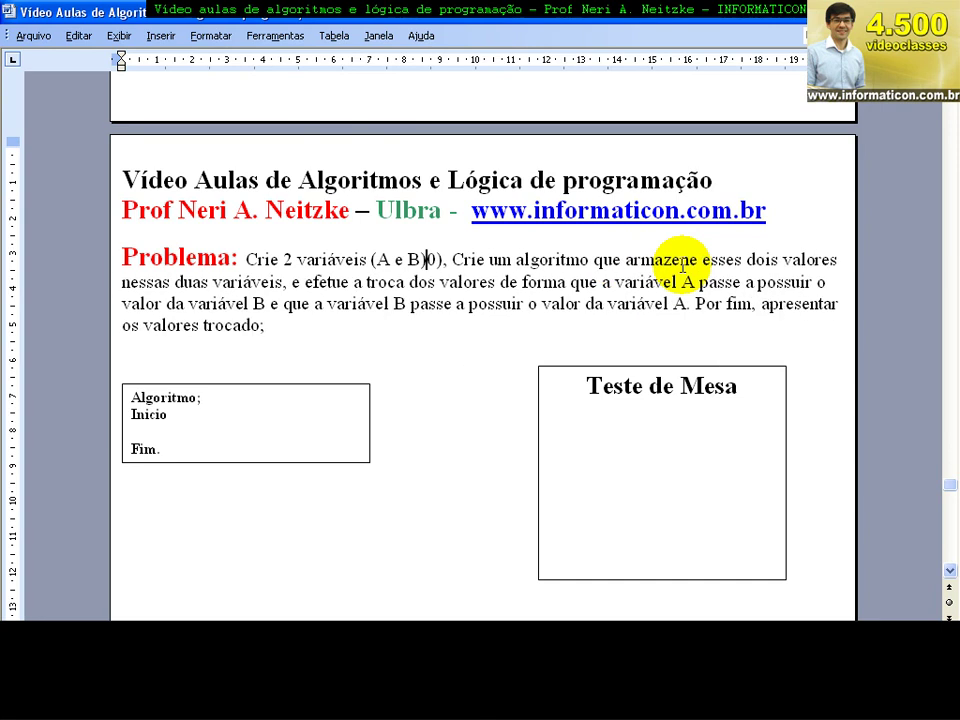
{"action": "key", "text": "Delete"}
{"action": "key", "text": "Delete"}
{"action": "key", "text": "Delete"}
{"action": "key", "text": "Delete"}
{"action": "key", "text": "Delete"}
{"action": "key", "text": "Delete"}
{"action": "key", "text": "Delete"}
{"action": "key", "text": "Delete"}
{"action": "key", "text": "Delete"}
{"action": "type", "text": "e leia 2 valores"}
{"action": "key", "text": "BackSpace"}
{"action": "key", "text": "BackSpace"}
{"action": "key", "text": "BackSpace"}
{"action": "key", "text": "BackSpace"}
{"action": "key", "text": "BackSpace"}
{"action": "key", "text": "BackSpace"}
{"action": "key", "text": "BackSpace"}
{"action": "key", "text": "BackSpace"}
{"action": "type", "text": "1"}
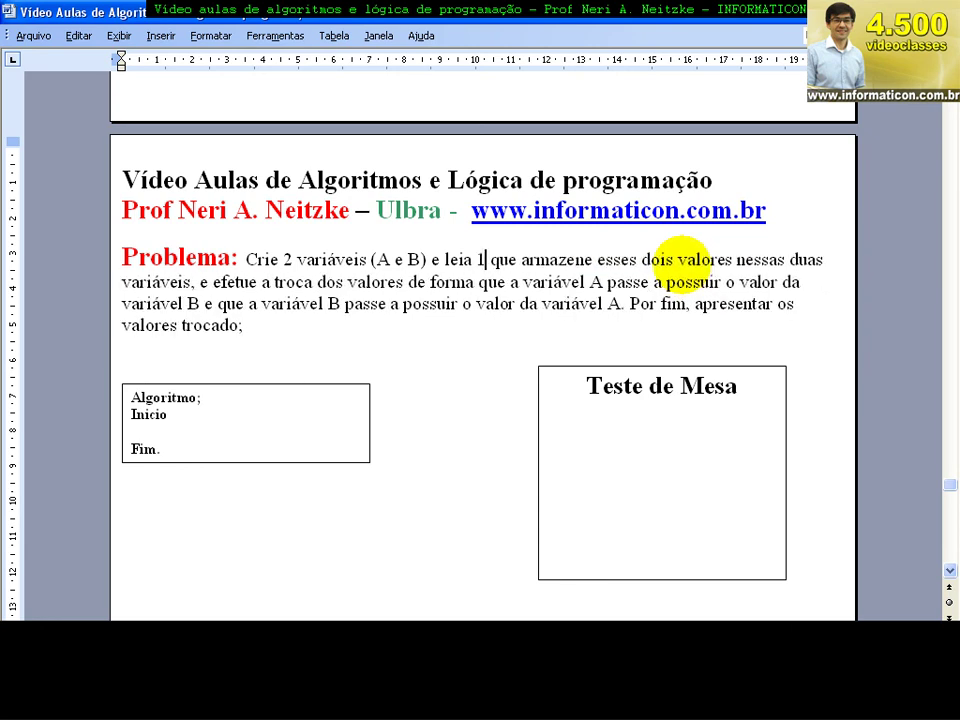
{"action": "type", "text": " valor para cada um deles,"}
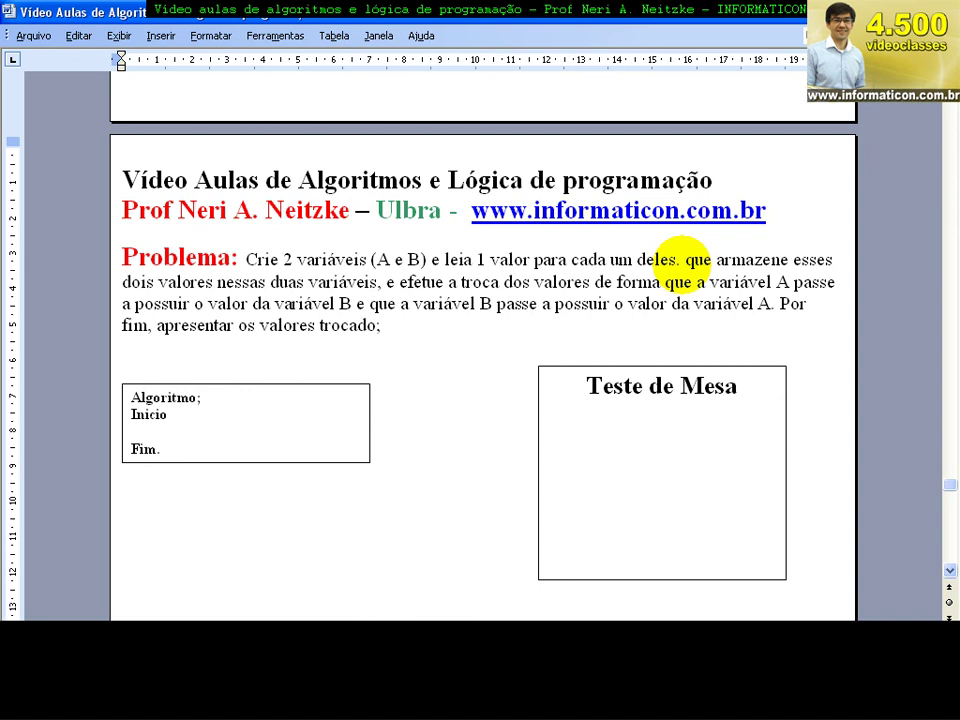
Replace the rest of the old problem text with 'Disponibilize eles de forma crescente.'.
{"action": "key", "text": "shift+Down"}
{"action": "key", "text": "shift+Down"}
{"action": "key", "text": "shift+Down"}
{"action": "key", "text": "Delete"}
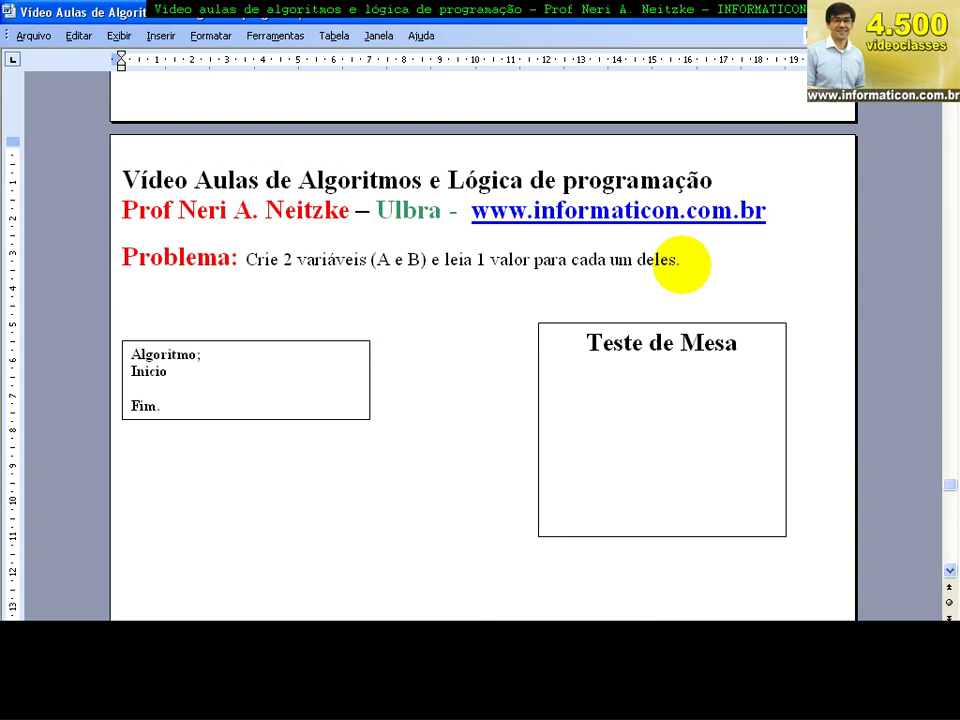
{"action": "type", "text": " Di"}
{"action": "type", "text": "spob"}
{"action": "key", "text": "BackSpace"}
{"action": "type", "text": "nibi"}
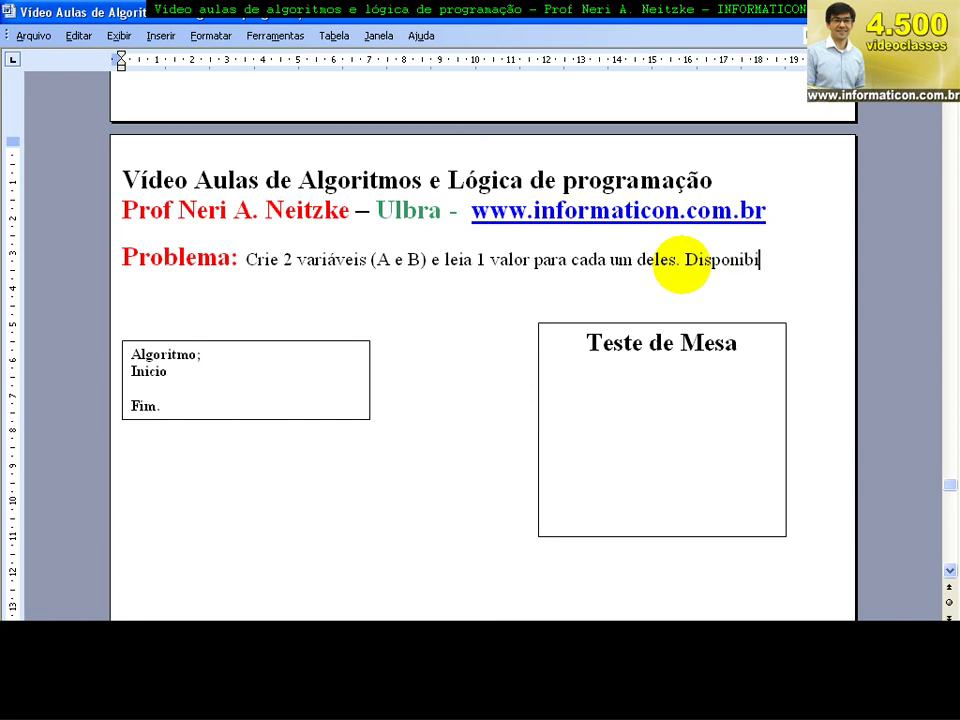
{"action": "type", "text": "lize eles"}
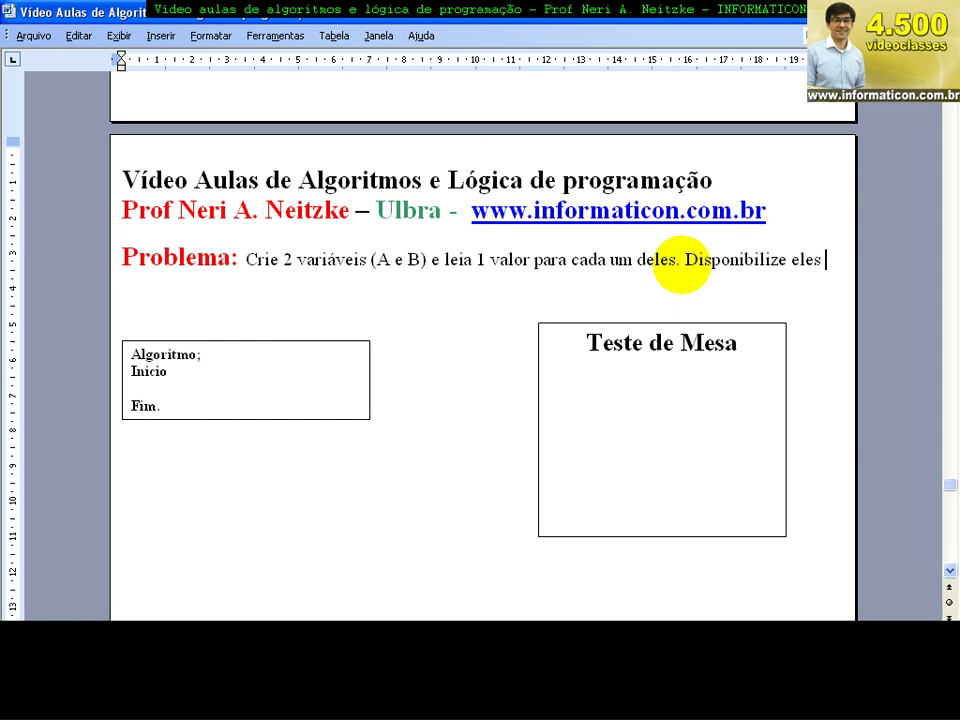
{"action": "type", "text": " em for"}
{"action": "key", "text": "BackSpace"}
{"action": "key", "text": "BackSpace"}
{"action": "key", "text": "BackSpace"}
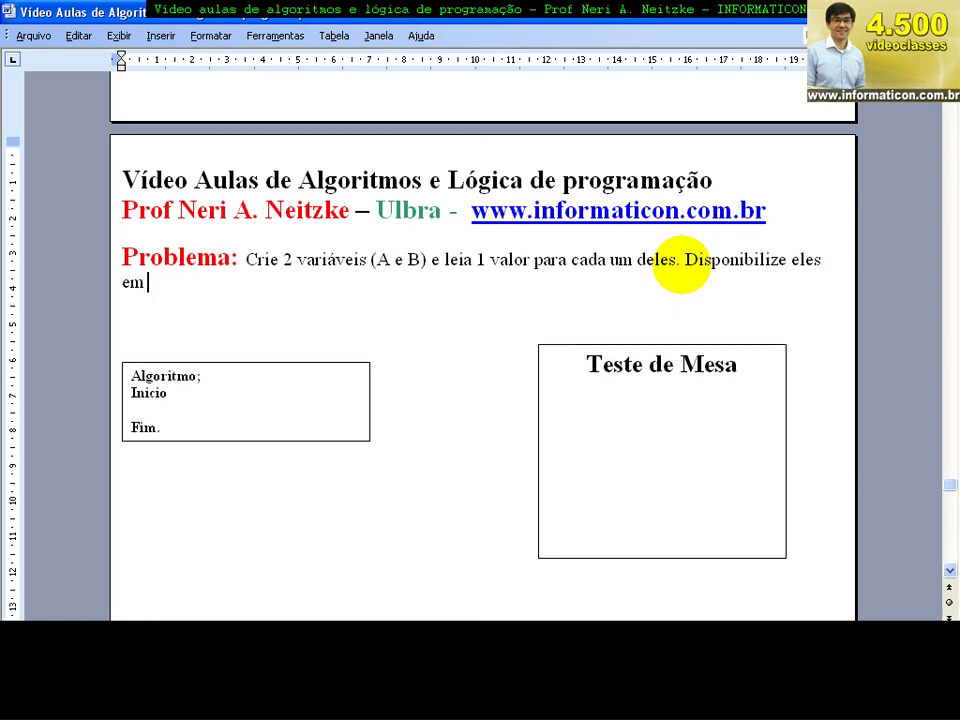
{"action": "key", "text": "BackSpace"}
{"action": "key", "text": "BackSpace"}
{"action": "key", "text": "BackSpace"}
{"action": "key", "text": "BackSpace"}
{"action": "type", "text": "s de"}
{"action": "type", "text": " forma crescente"}
{"action": "type", "text": "."}
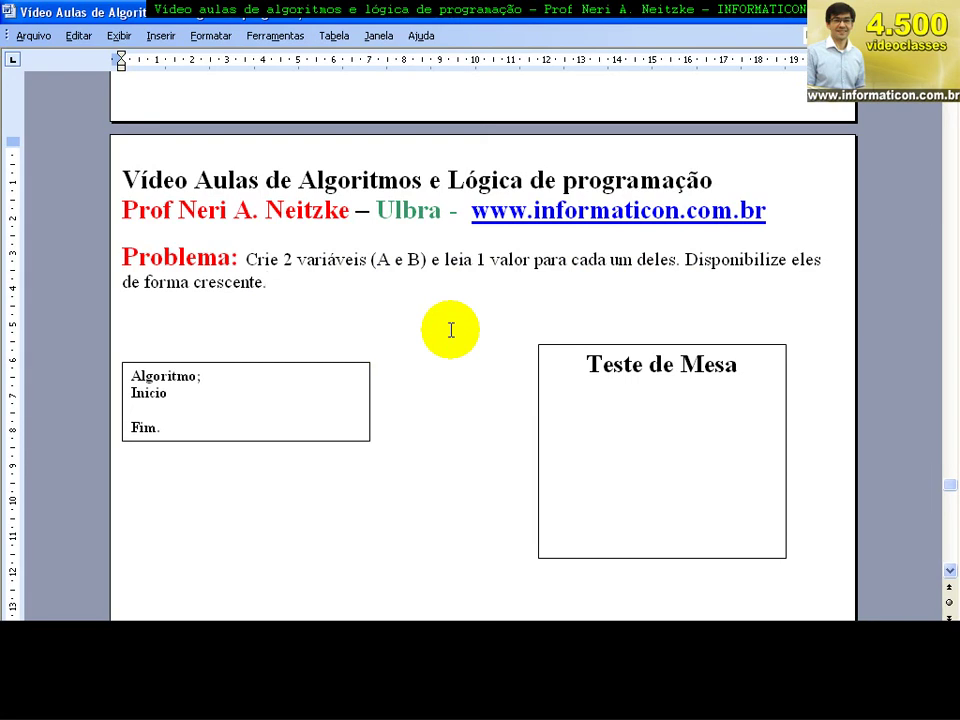
Remove the blank line below the problem and name the algorithm 'crescenteAB;'.
{"action": "left_click", "coordinate": [755, 309]}
{"action": "key", "text": "Delete"}
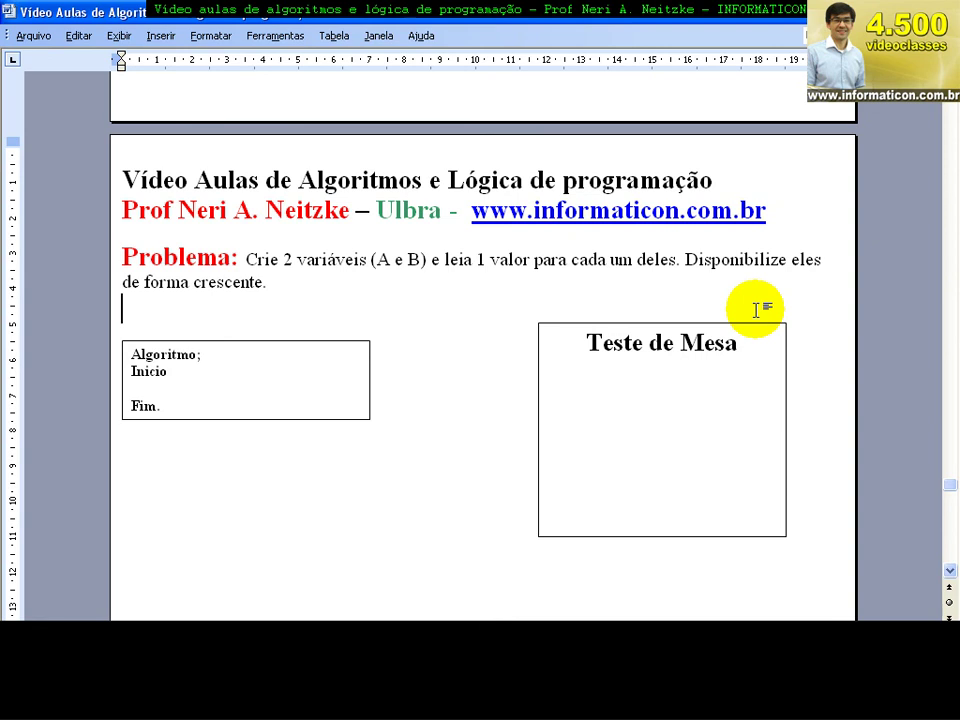
{"action": "left_click", "coordinate": [198, 354]}
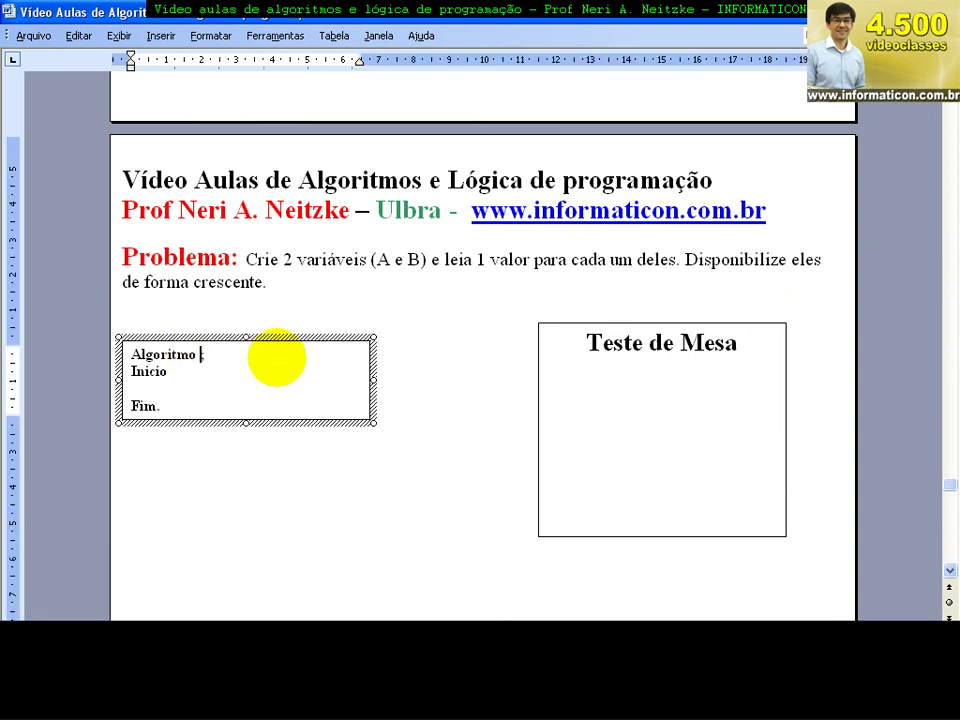
{"action": "key", "text": "Delete"}
{"action": "type", "text": "crescente"}
{"action": "type", "text": "AB;"}
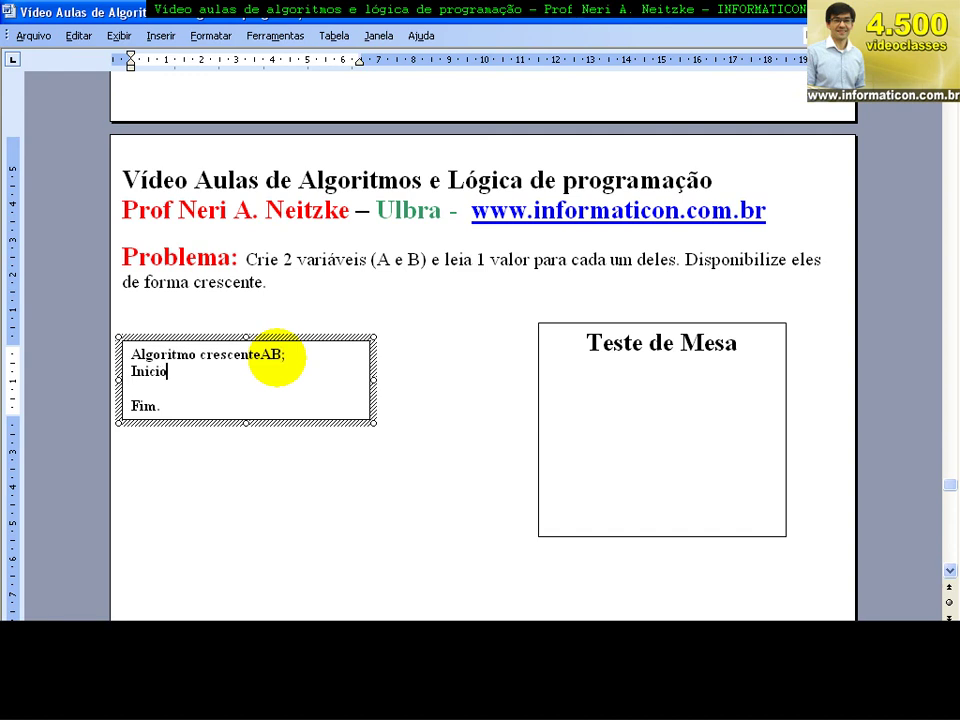
Add the declaration line 'var a,b de inteiro;' under the algorithm name.
{"action": "key", "text": "Return"}
{"action": "type", "text": "var "}
{"action": "type", "text": "A"}
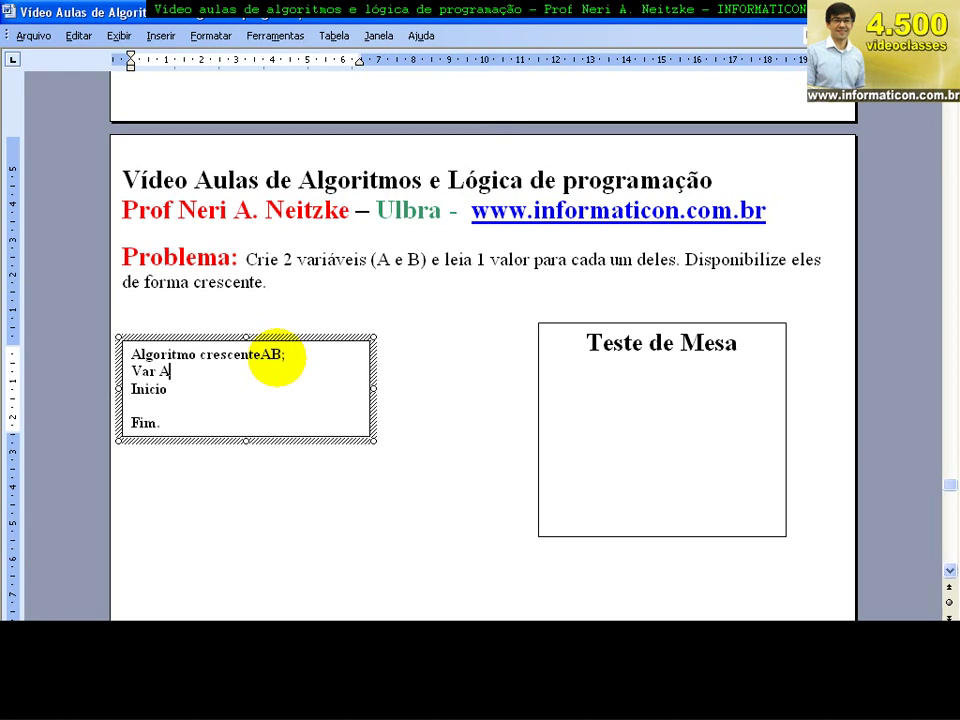
{"action": "type", "text": ","}
{"action": "key", "text": "BackSpace"}
{"action": "key", "text": "BackSpace"}
{"action": "type", "text": "b"}
{"action": "key", "text": "BackSpace"}
{"action": "type", "text": "a,b de inteiro"}
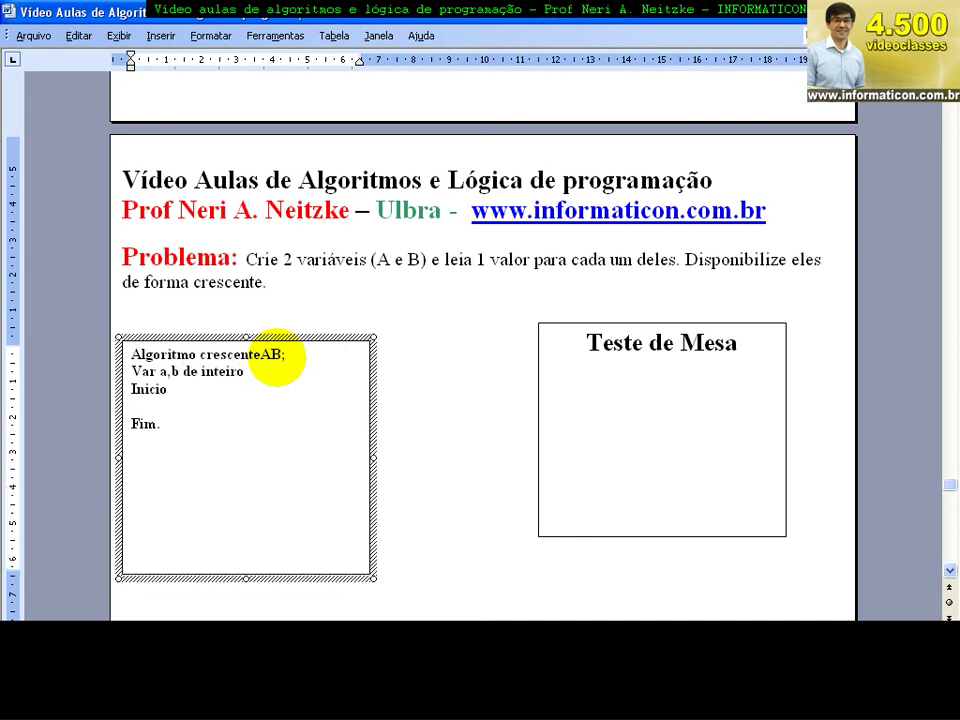
{"action": "type", "text": ";"}
Add an indented line 'a <-- 2;' under Inicio.
{"action": "key", "text": "Down"}
{"action": "key", "text": "Left"}
{"action": "key", "text": "Left"}
{"action": "key", "text": "End"}
{"action": "key", "text": "Return"}
{"action": "type", "text": "a"}
{"action": "type", "text": " <-- "}
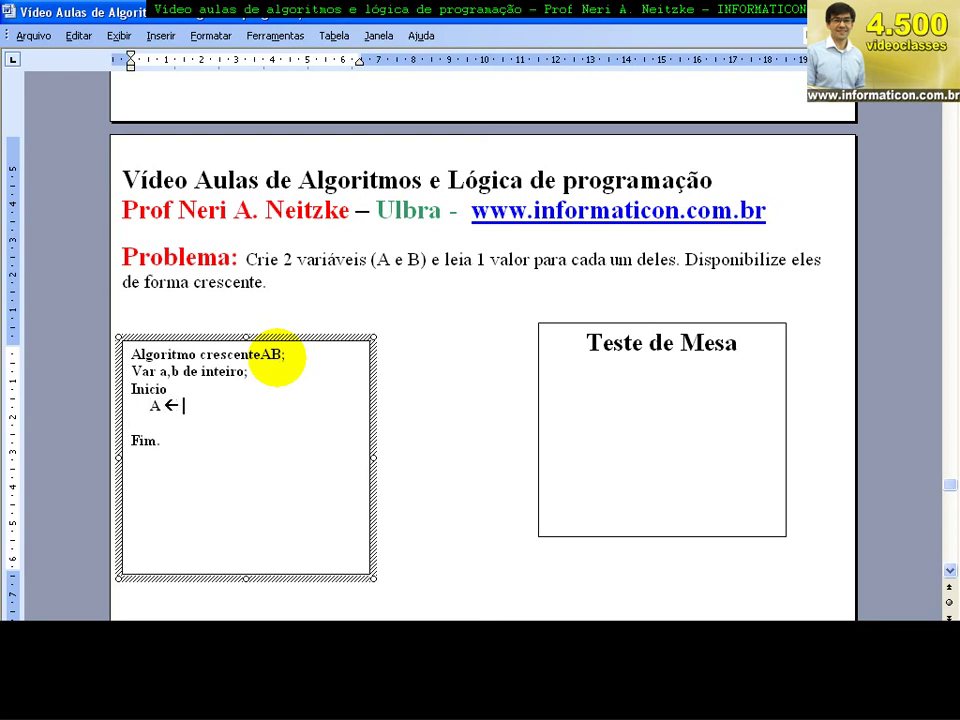
{"action": "type", "text": " 2;"}
Add the assignment 'B <-- 1;' on a new line below A's.
{"action": "key", "text": "Return"}
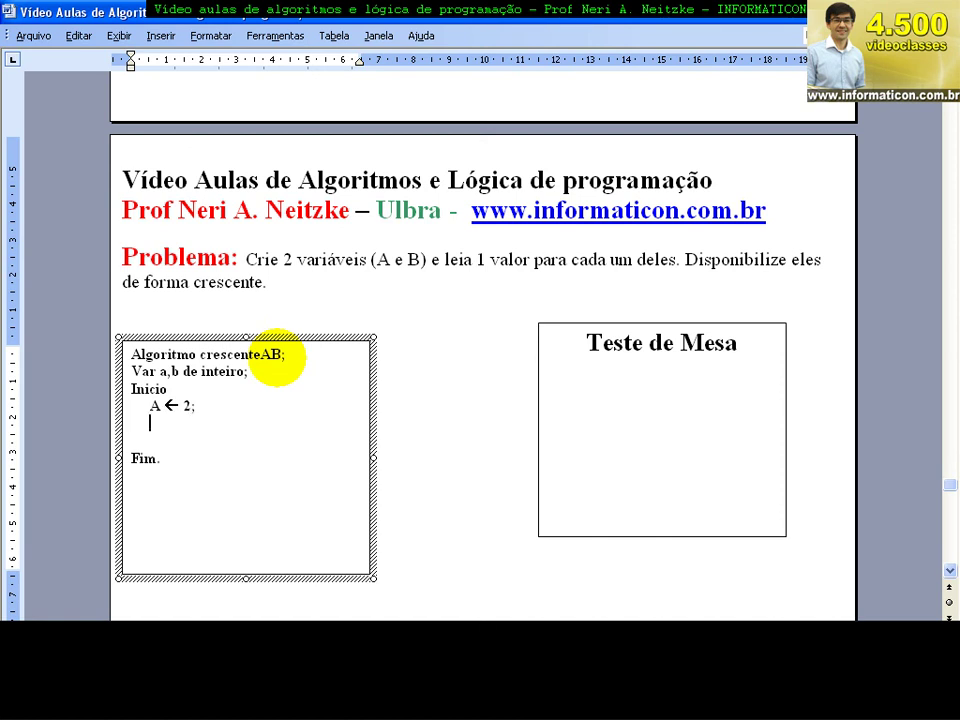
{"action": "type", "text": "B <-- "}
{"action": "type", "text": "1;"}
{"action": "key", "text": "Return"}
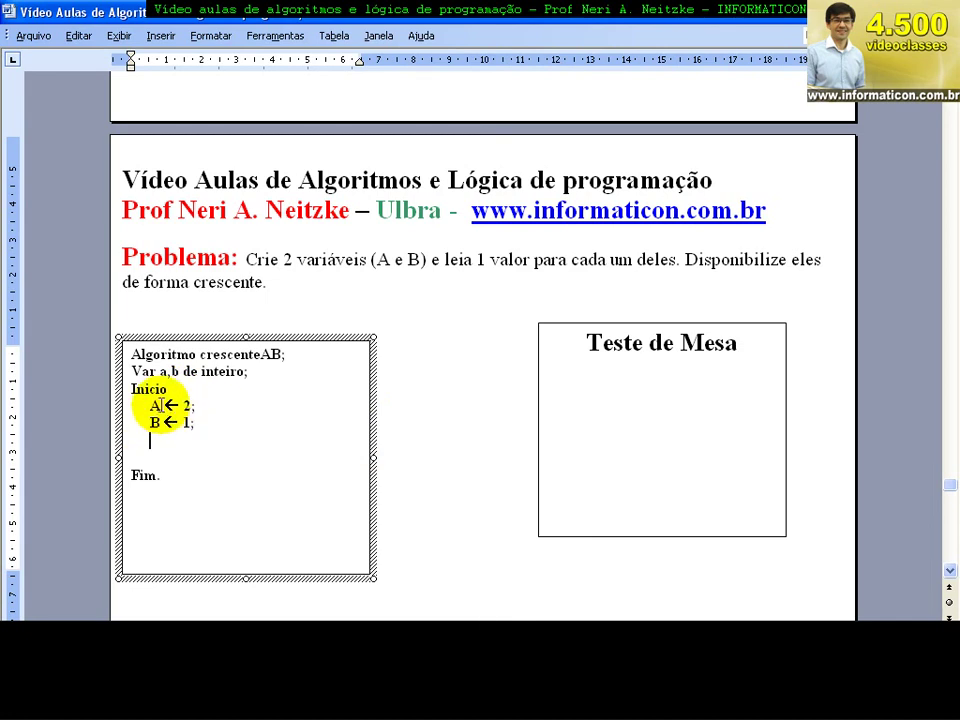
Change the assigned values to A ← 9 and B ← 6, then begin a 'se' line.
{"action": "left_click", "coordinate": [180, 421]}
{"action": "key", "text": "Delete"}
{"action": "type", "text": "6"}
{"action": "key", "text": "Up"}
{"action": "key", "text": "Delete"}
{"action": "type", "text": "9"}
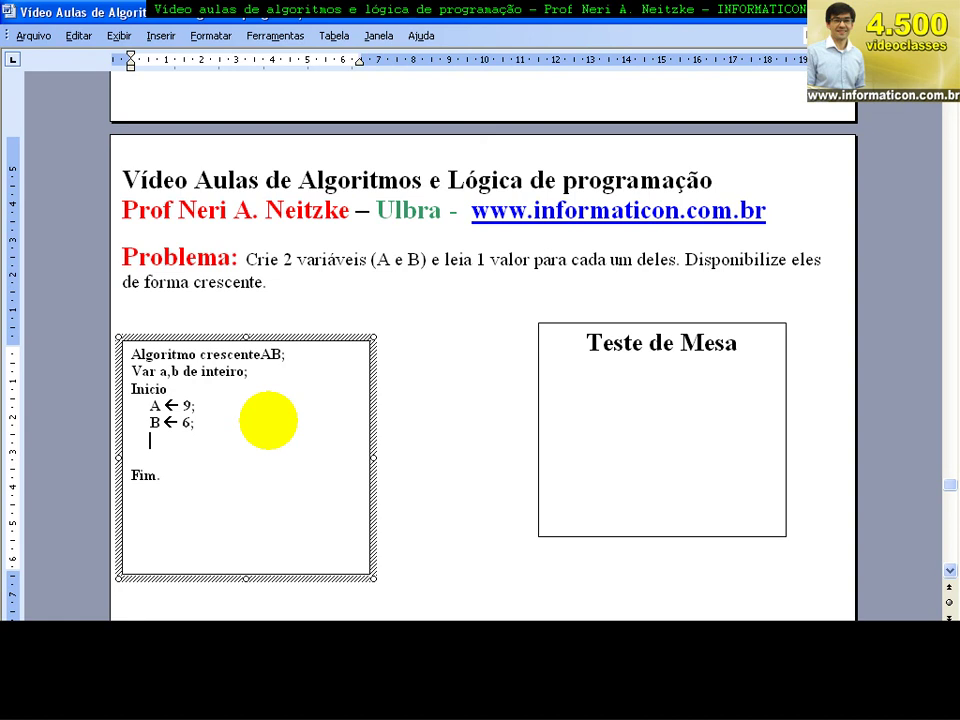
{"action": "type", "text": "se"}
{"action": "key", "text": "alt+Tab"}
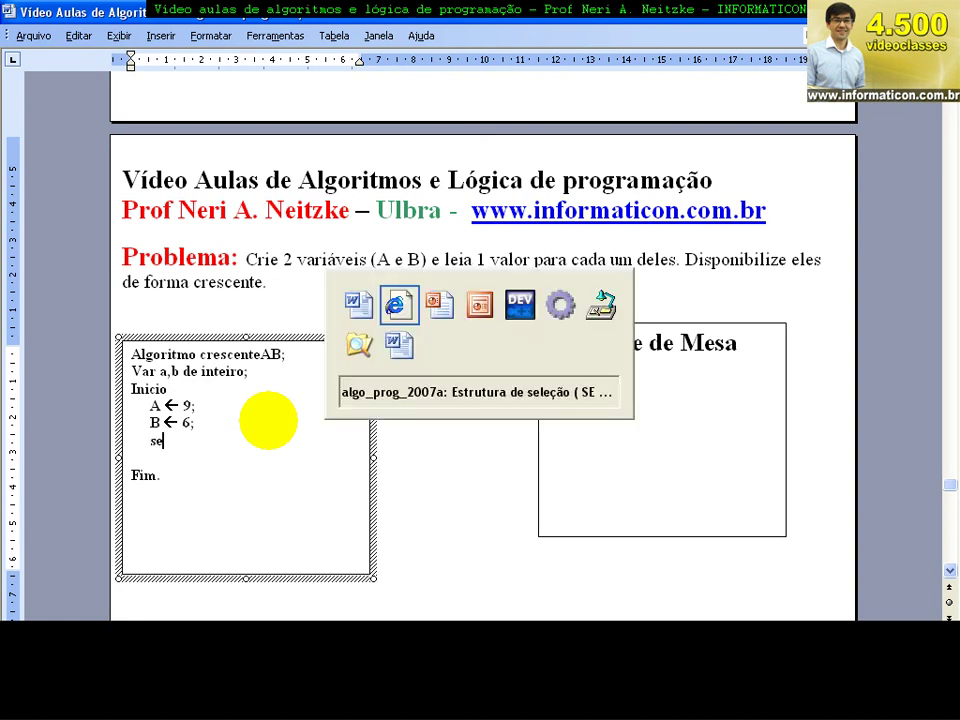
{"action": "key", "text": "alt+Tab"}
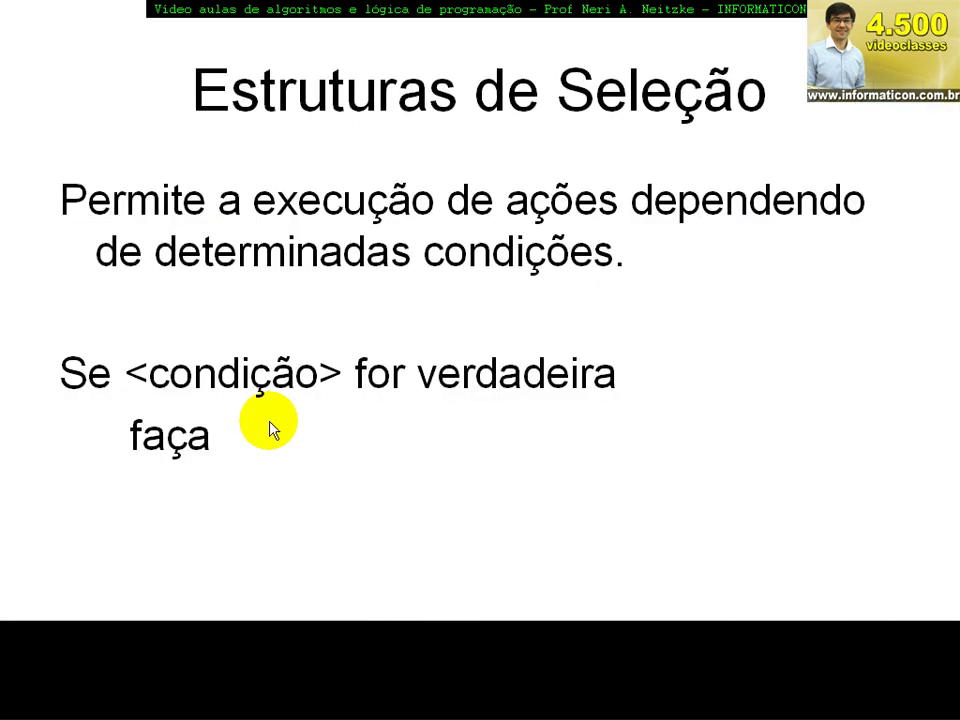
{"action": "key", "text": "alt+Tab"}
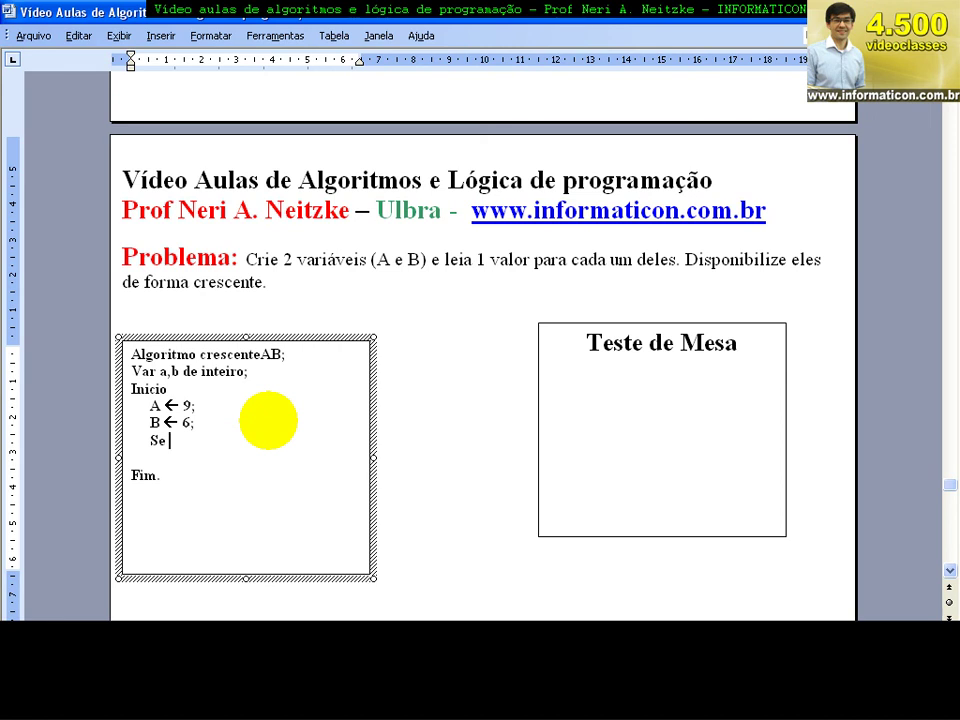
Complete 'Se A > B entao' and start the Mostre line with 'Em ordem crescente'.
{"action": "type", "text": "A "}
{"action": "type", "text": ">"}
{"action": "type", "text": " B entao"}
{"action": "key", "text": "Return"}
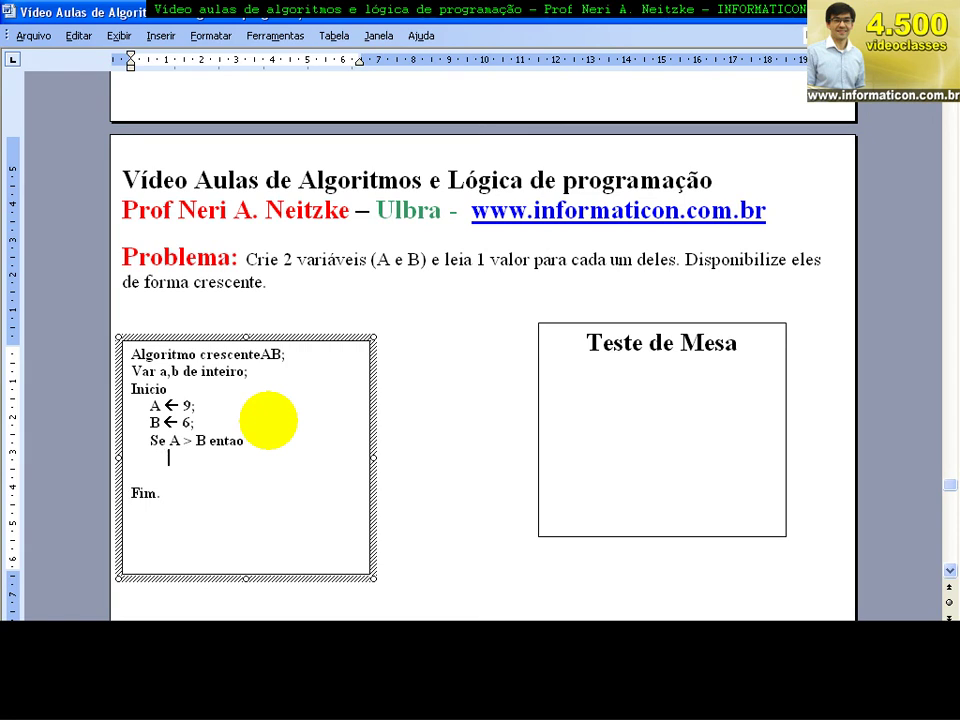
{"action": "type", "text": "mo"}
{"action": "type", "text": "stre "}
{"action": "type", "text": "\" Em orden"}
{"action": "key", "text": "BackSpace"}
{"action": "type", "text": "m cresc"}
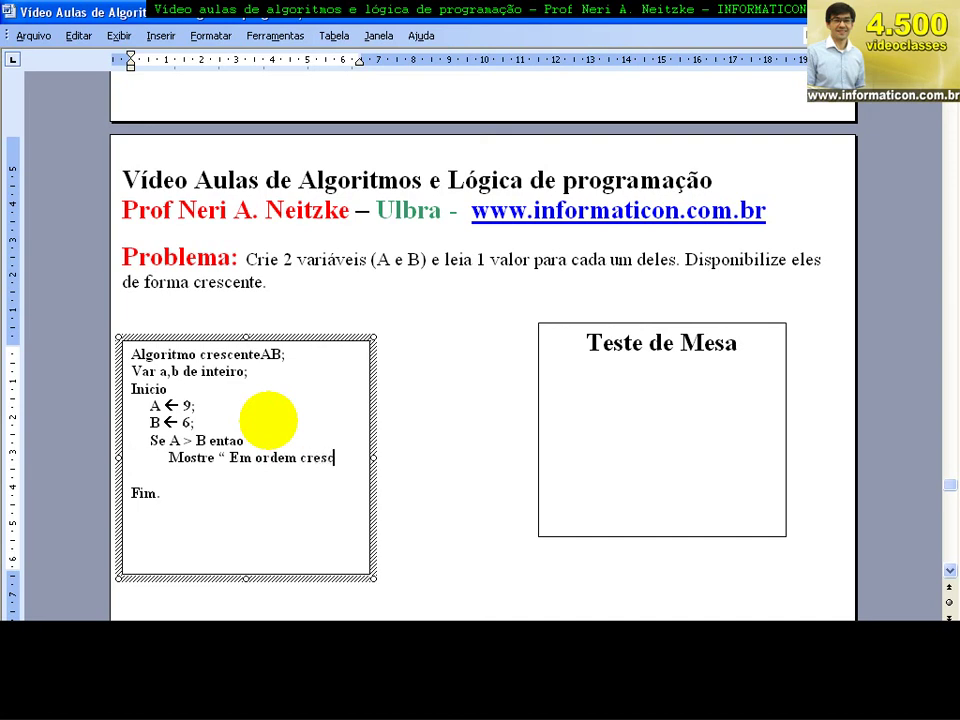
{"action": "type", "text": "ente"}
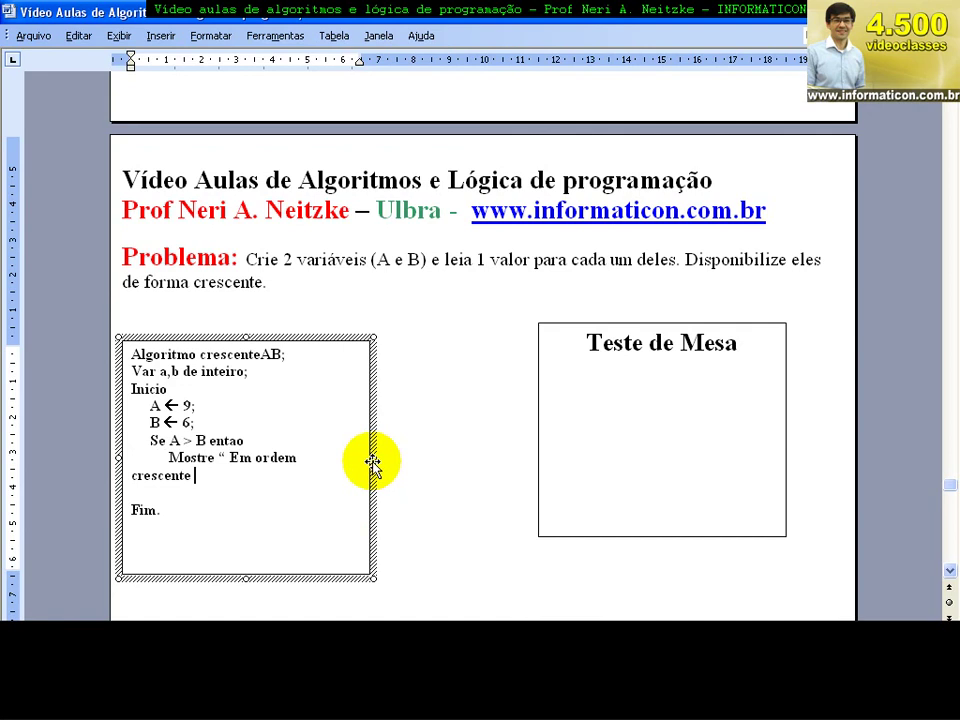
Widen the algorithm box and finish the Mostre line to output B, ' - ', then A.
{"action": "left_click_drag", "start_coordinate": [373, 460], "coordinate": [585, 464]}
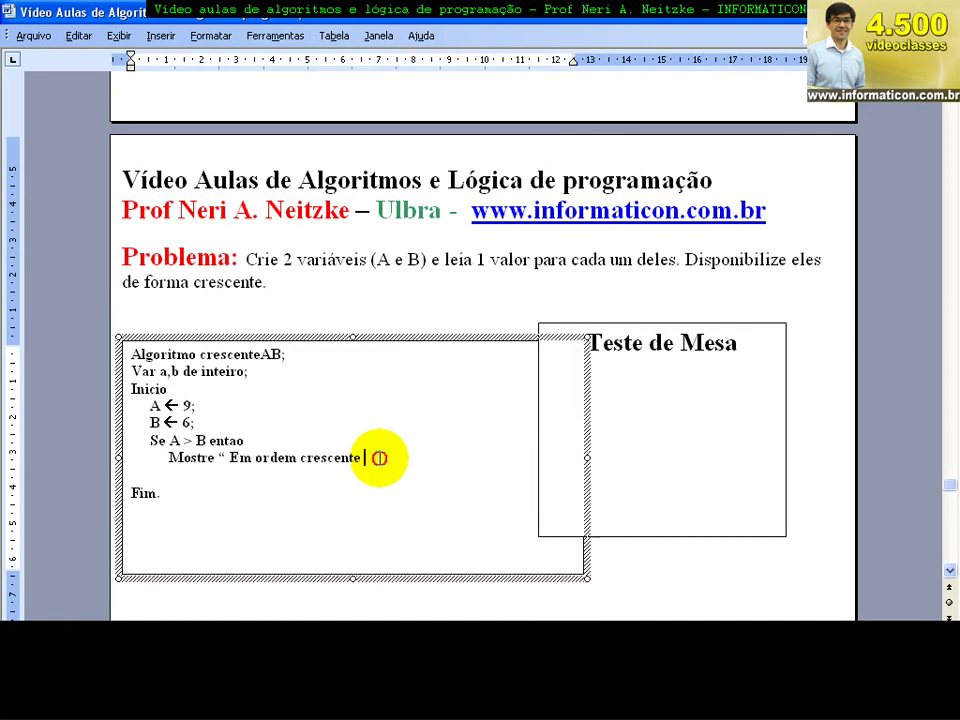
{"action": "left_click", "coordinate": [379, 457]}
{"action": "type", "text": "fica"}
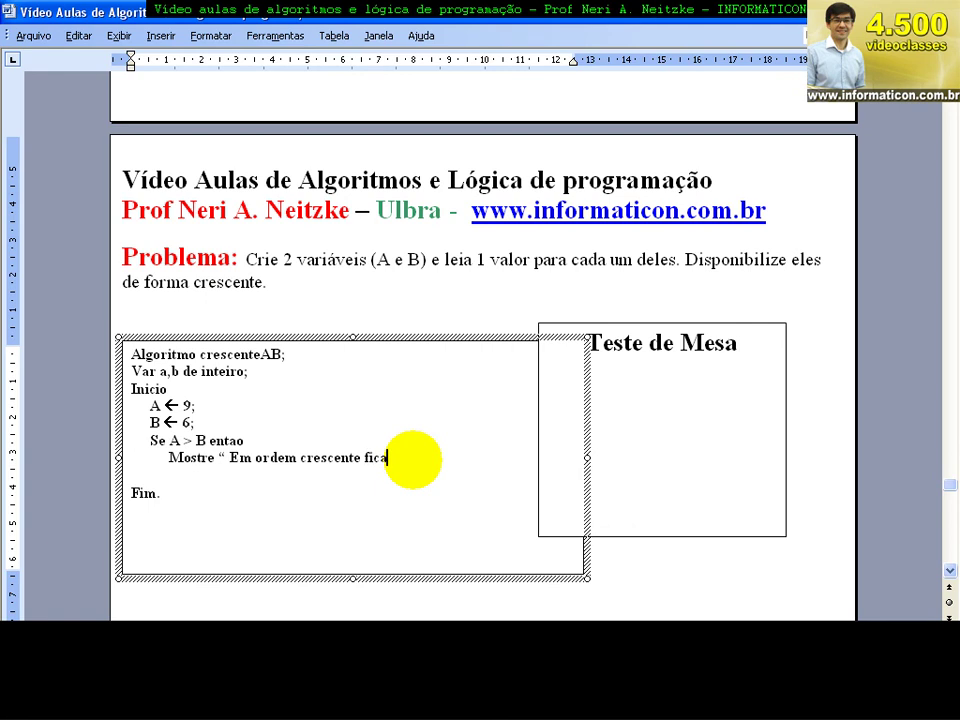
{"action": "key", "text": "BackSpace"}
{"action": "key", "text": "BackSpace"}
{"action": "key", "text": "BackSpace"}
{"action": "type", "text": "\""}
{"action": "type", "text": "+"}
{"action": "type", "text": " B"}
{"action": "type", "text": " +"}
{"action": "type", "text": "A"}
{"action": "key", "text": "Left"}
{"action": "type", "text": "\""}
{"action": "type", "text": " - \""}
{"action": "type", "text": "+"}
{"action": "key", "text": "Down"}
{"action": "key", "text": "Down"}
{"action": "left_click", "coordinate": [651, 489]}
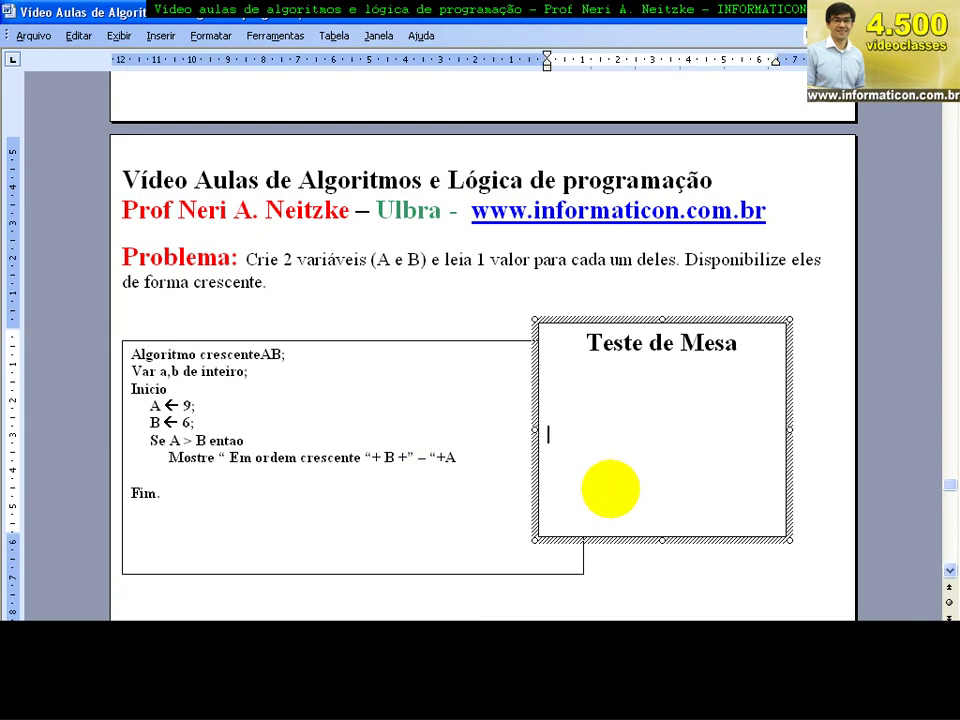
{"action": "type", "text": "69"}
{"action": "left_click_drag", "start_coordinate": [459, 457], "coordinate": [383, 455]}
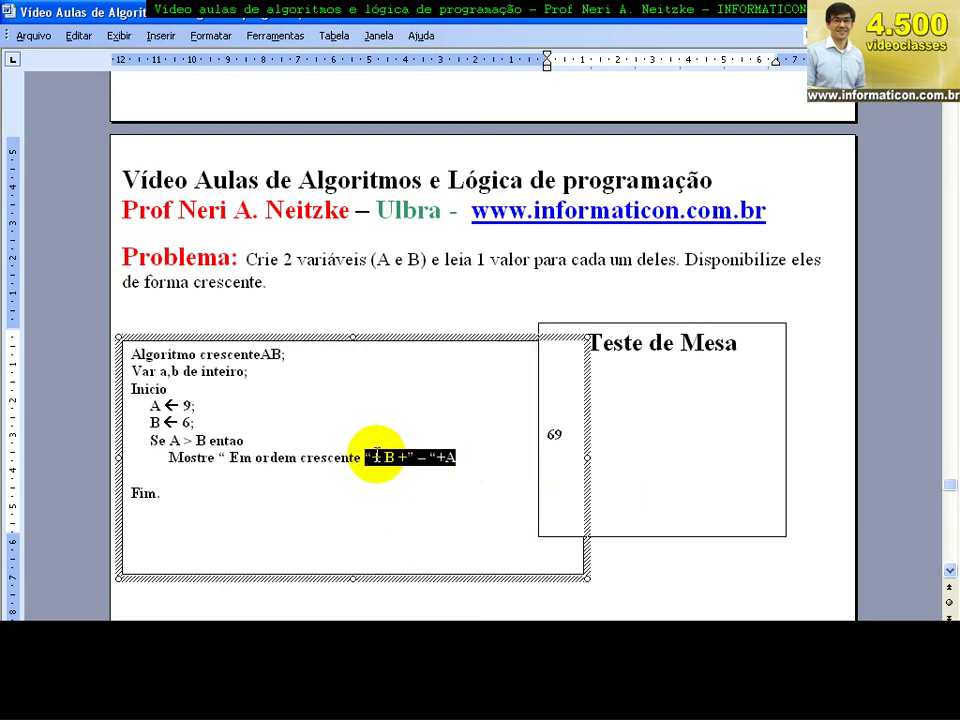
{"action": "left_click", "coordinate": [555, 434]}
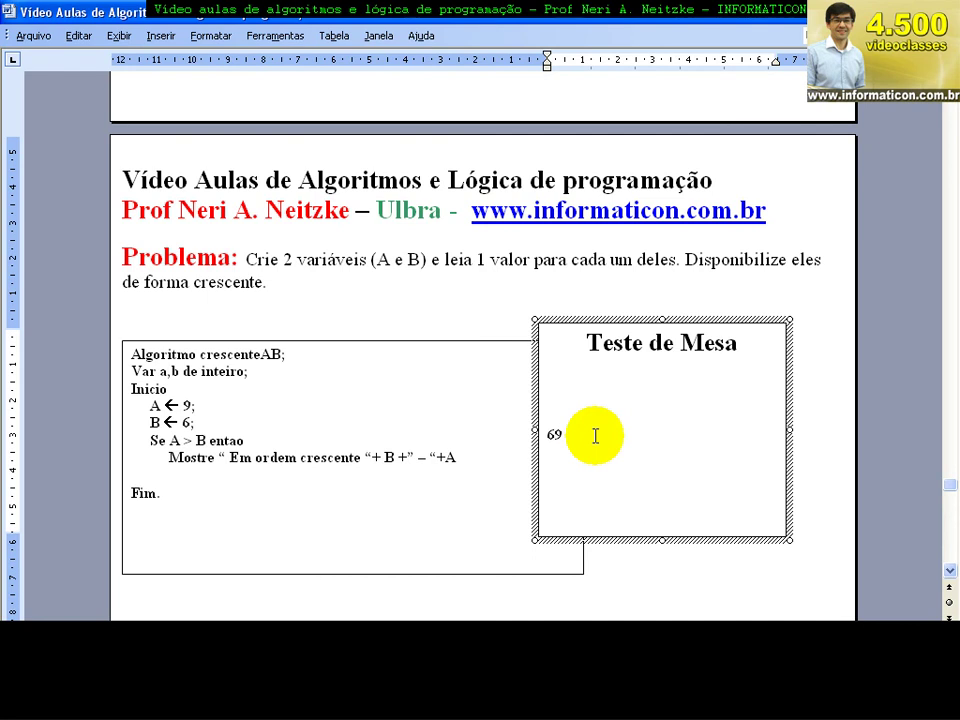
{"action": "type", "text": "-"}
{"action": "key", "text": "ctrl+a"}
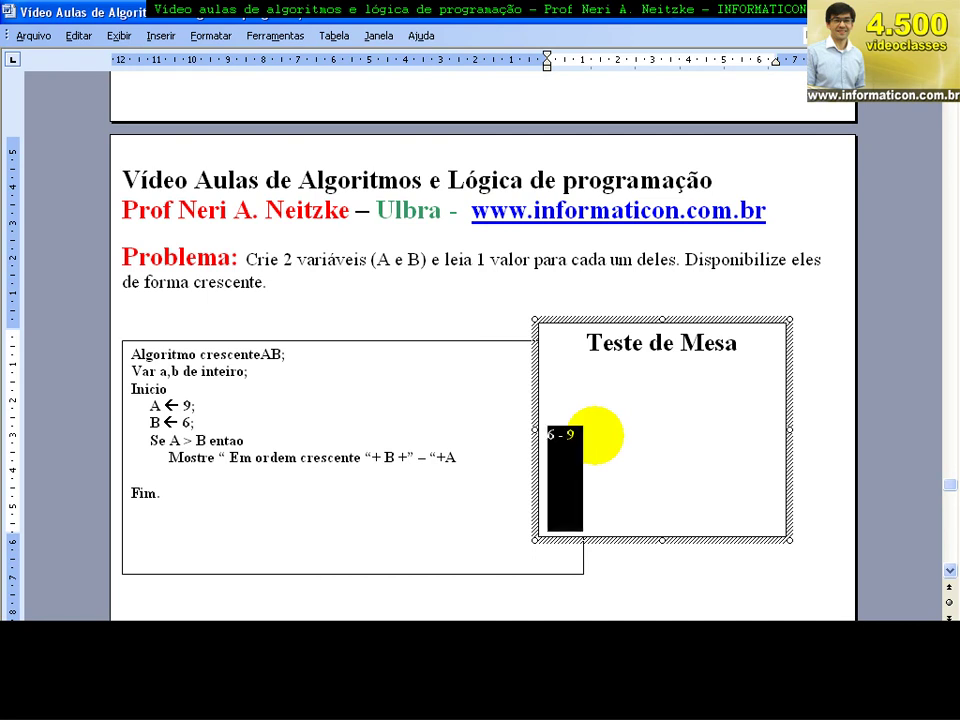
{"action": "key", "text": "Delete"}
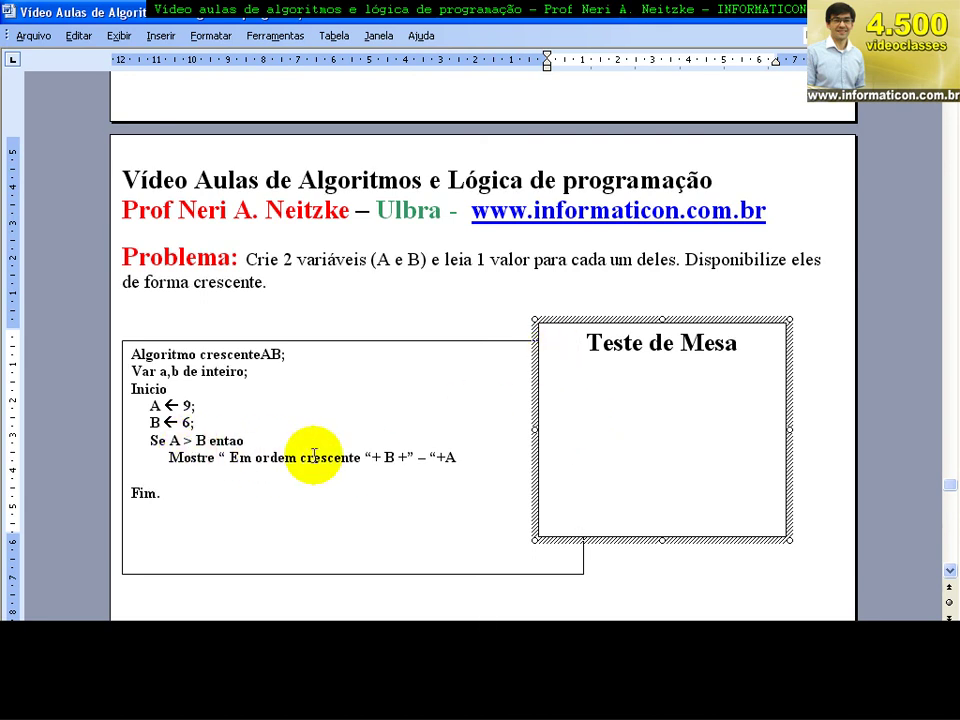
Copy the Mostre line and paste it under a new 'senao' line.
{"action": "left_click_drag", "start_coordinate": [464, 457], "coordinate": [203, 461]}
{"action": "key", "text": "ctrl+c"}
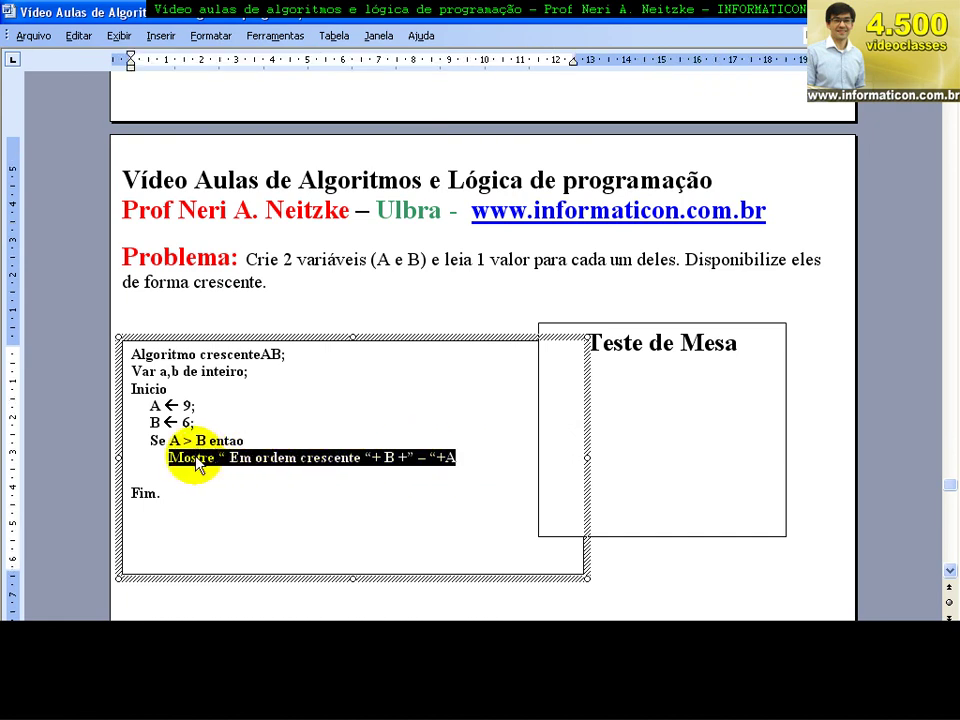
{"action": "left_click", "coordinate": [463, 450]}
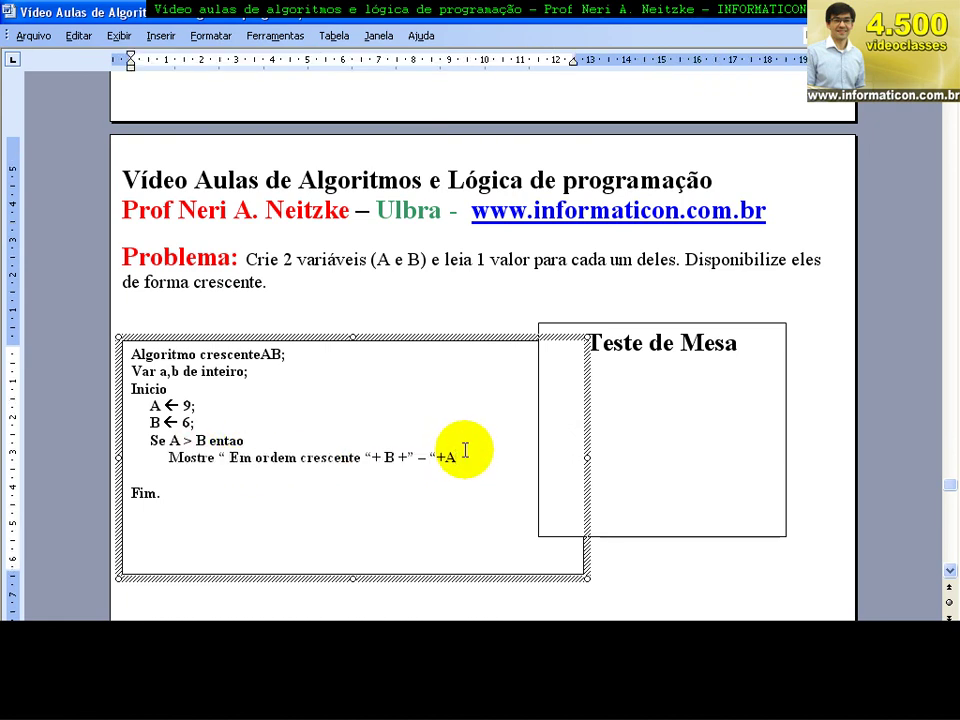
{"action": "key", "text": "Return"}
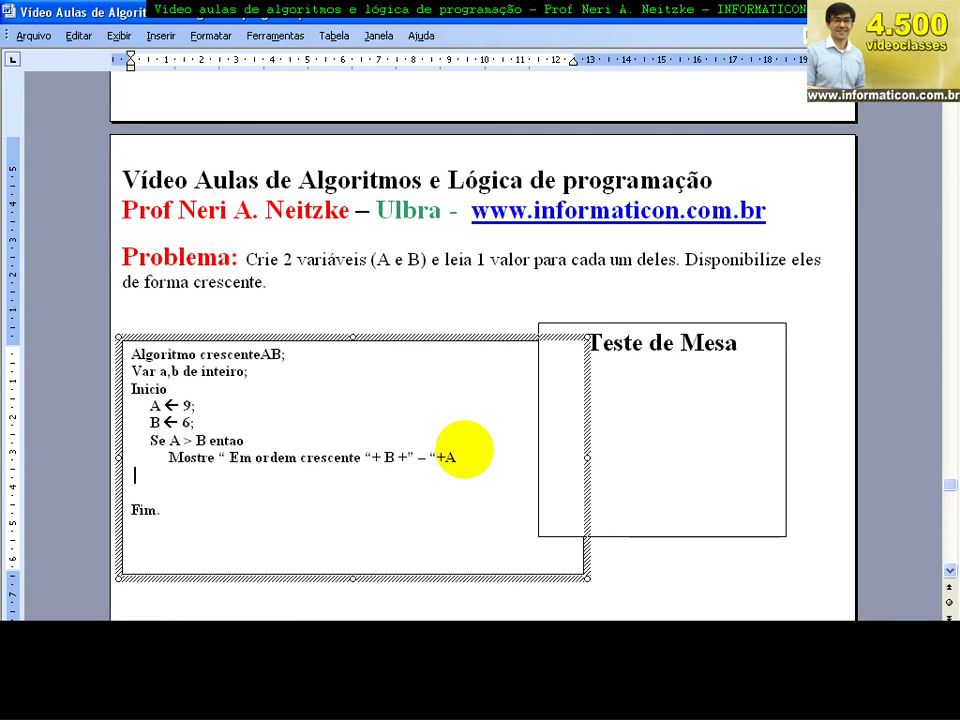
{"action": "type", "text": "senao"}
{"action": "key", "text": "Return"}
{"action": "key", "text": "ctrl+v"}
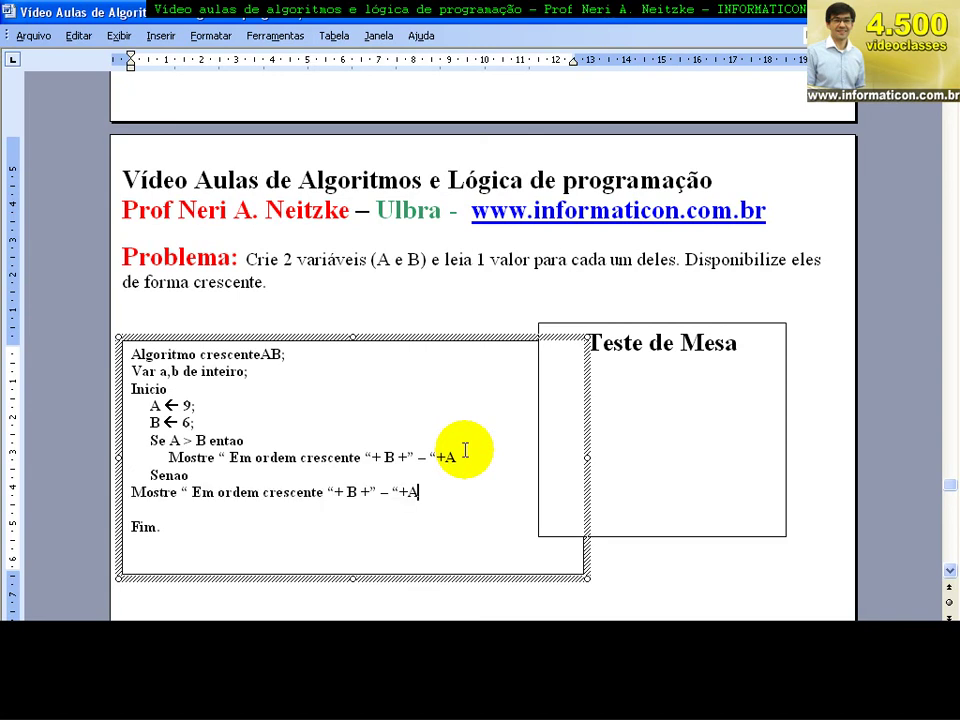
Indent the pasted line, swap it to print A then B, and remove the blank line before Fim.
{"action": "key", "text": "Home"}
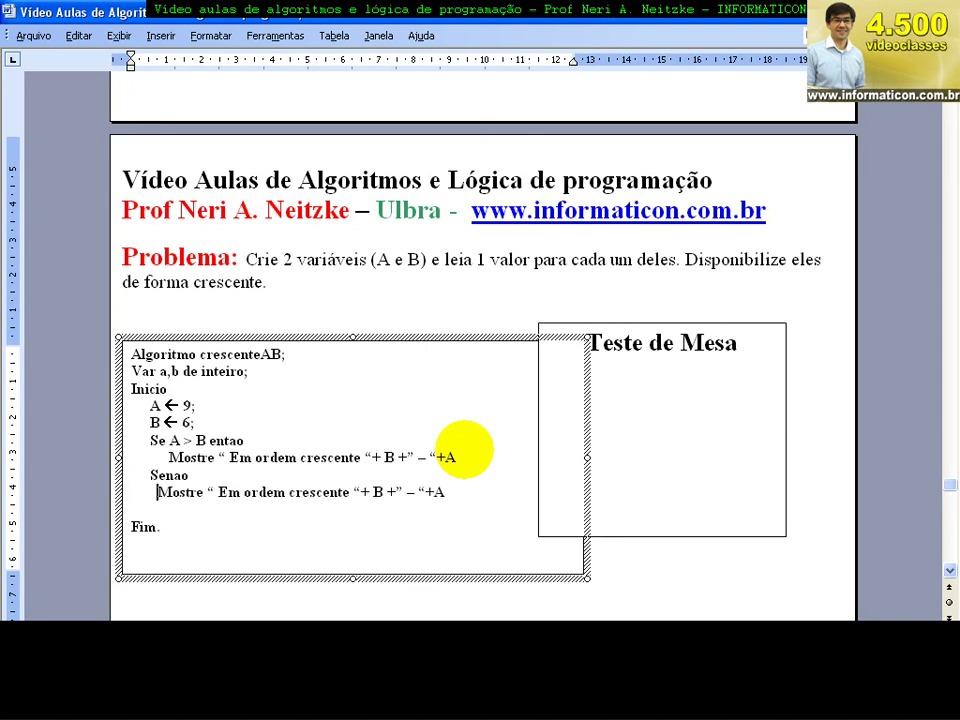
{"action": "key", "text": "ctrl+Right"}
{"action": "key", "text": "ctrl+Right"}
{"action": "key", "text": "ctrl+Right"}
{"action": "key", "text": "ctrl+Right"}
{"action": "key", "text": "ctrl+Right"}
{"action": "key", "text": "Delete"}
{"action": "type", "text": "A"}
{"action": "key", "text": "ctrl+Right"}
{"action": "key", "text": "ctrl+Right"}
{"action": "key", "text": "ctrl+Right"}
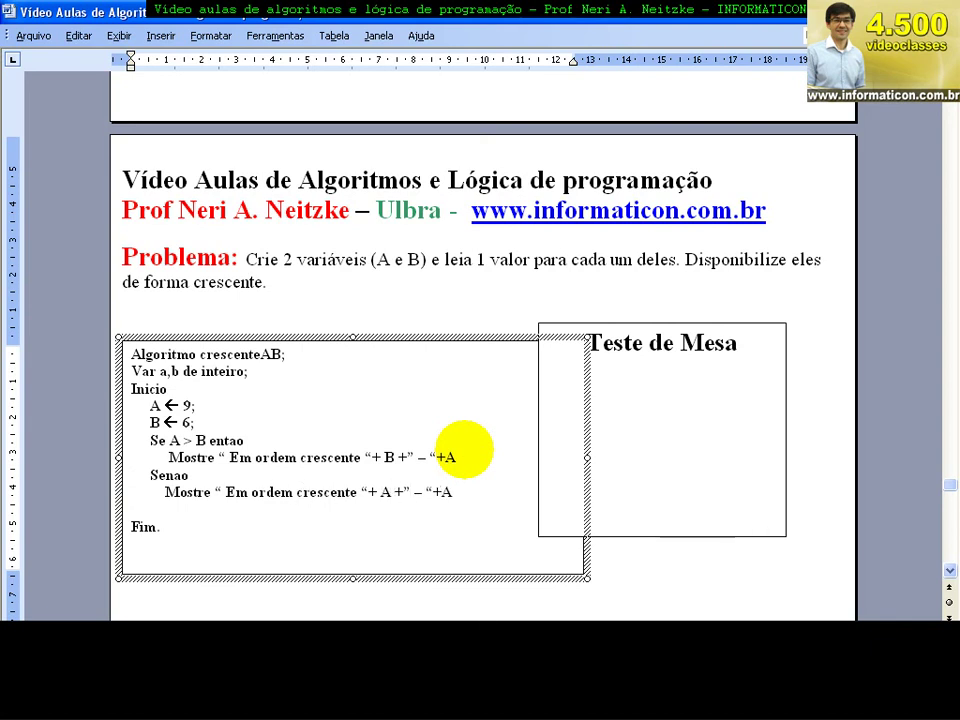
{"action": "key", "text": "Delete"}
{"action": "type", "text": "B"}
{"action": "key", "text": "Down"}
{"action": "key", "text": "Delete"}
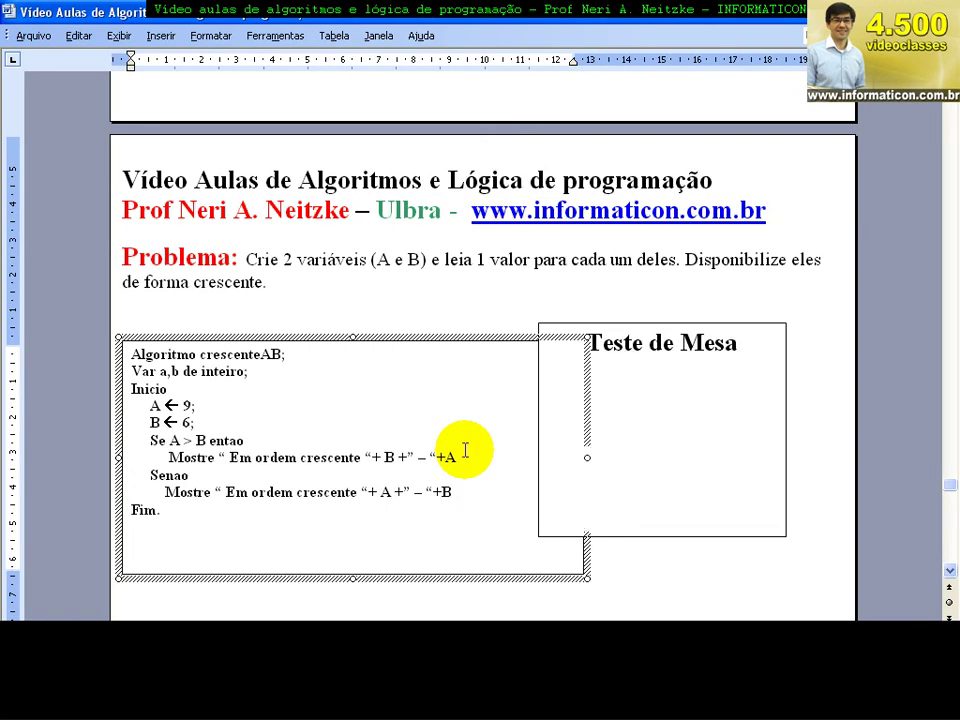
Pull the algorithm box's right edge in so it clears Teste de Mesa, then return to the +B line.
{"action": "left_click", "coordinate": [380, 300]}
{"action": "left_click", "coordinate": [244, 440]}
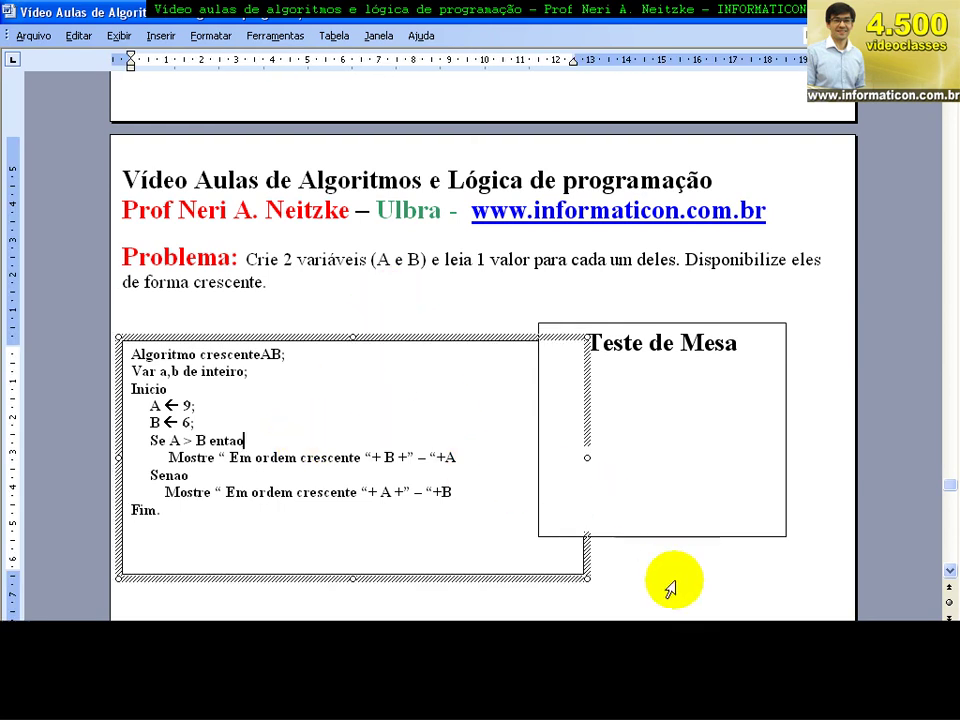
{"action": "left_click", "coordinate": [615, 470]}
{"action": "left_click", "coordinate": [426, 426]}
{"action": "left_click_drag", "start_coordinate": [587, 457], "coordinate": [520, 458]}
{"action": "left_click", "coordinate": [477, 498]}
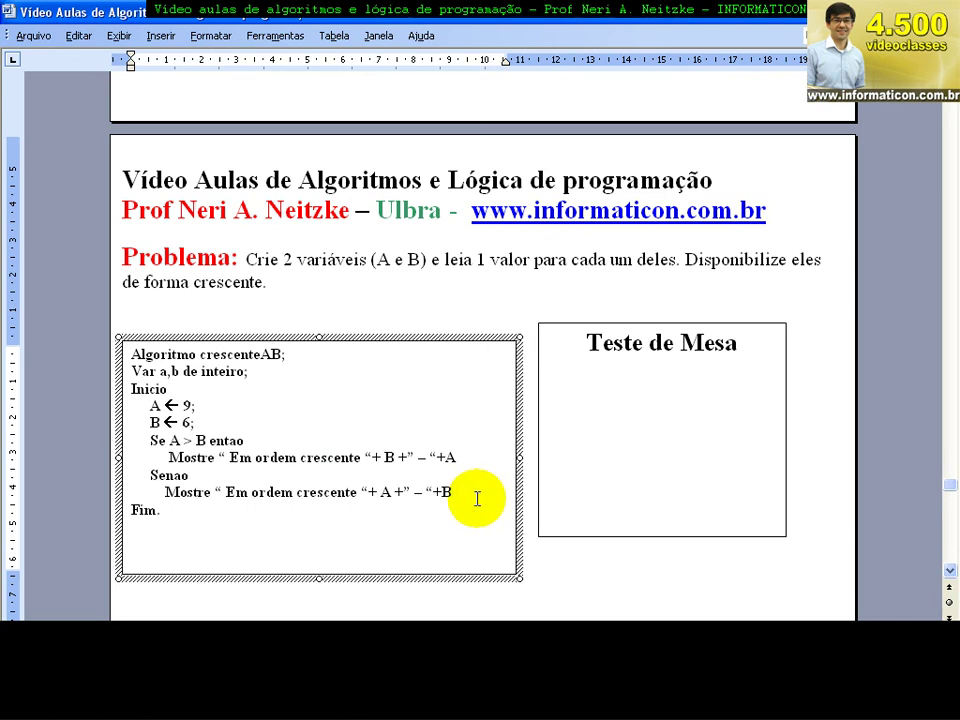